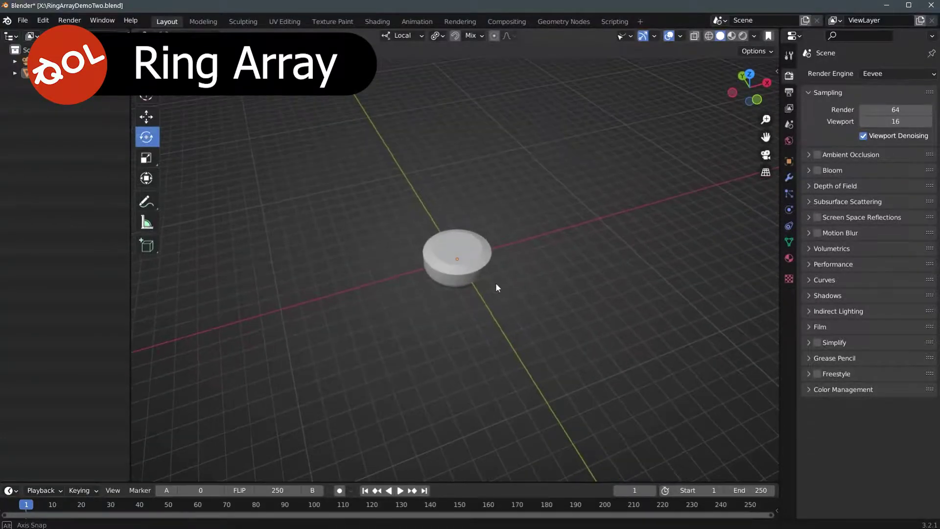
Step: Create a ring of copies from the beveled cylinder with QOL RingArray
alt+middle_drag(486, 330, 490, 308)
alt+right_drag(489, 308, 480, 281)
alt+middle_drag(483, 266, 482, 290)
alt+right_drag(481, 289, 481, 278)
alt+drag(481, 293, 480, 287)
middle_drag(482, 308, 493, 232)
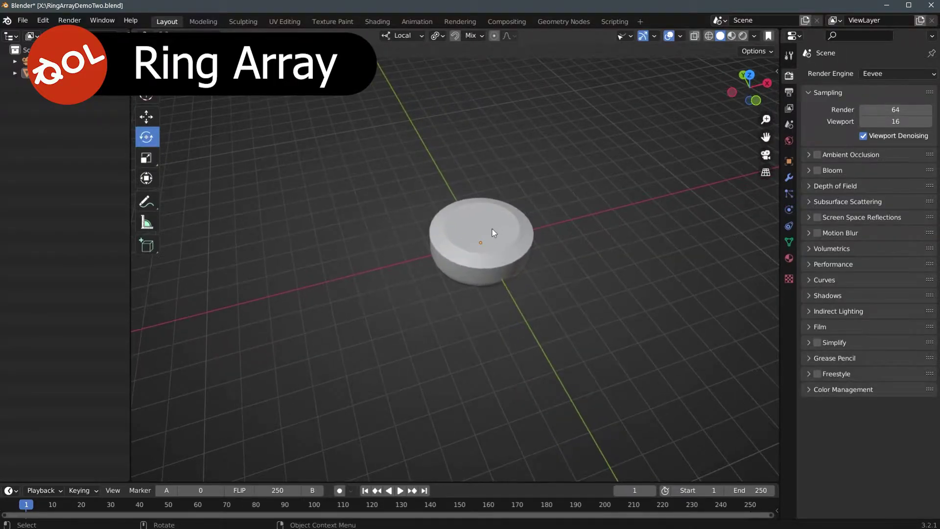
right_click(492, 228)
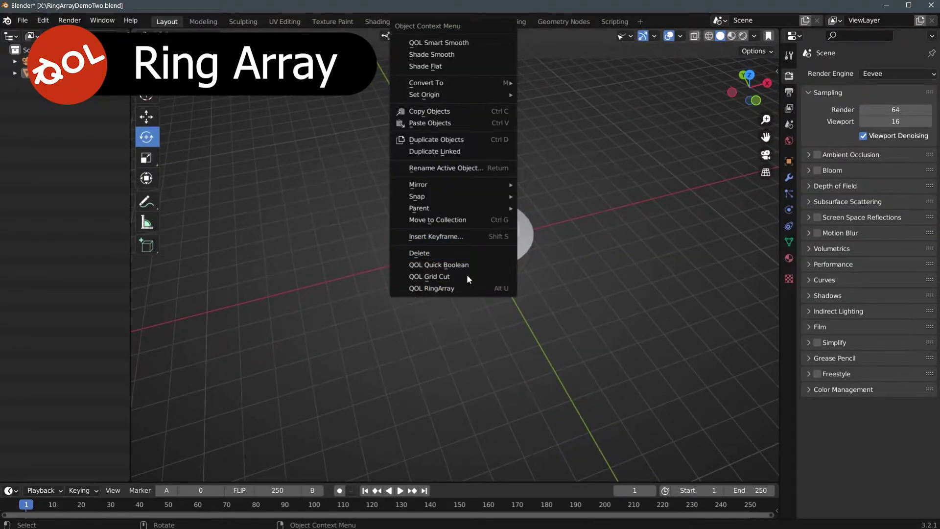
click(444, 291)
Step: Set the ring array's radius to about 9.19 and its count to 10
middle_drag(450, 287, 521, 282)
drag(216, 318, 242, 318)
middle_drag(449, 303, 453, 293)
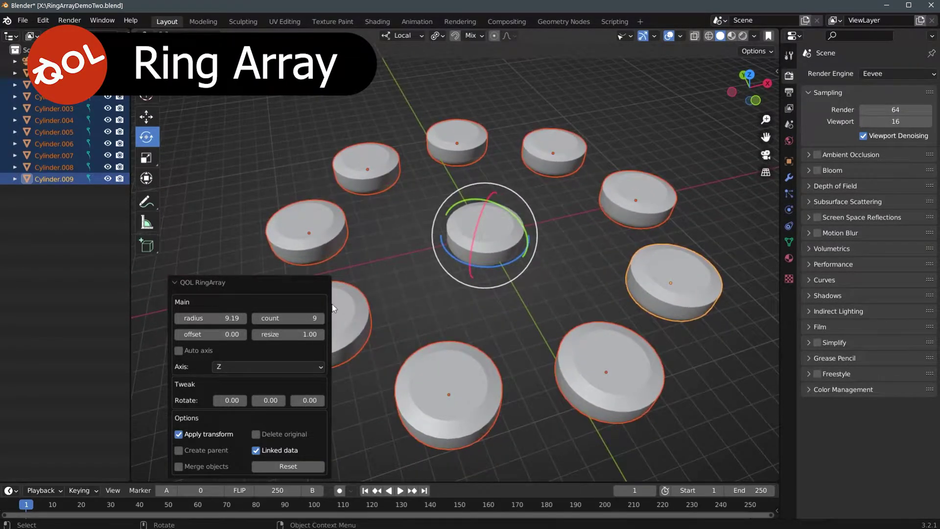
mouse_move(285, 318)
mouse_down()
mouse_move(316, 318)
mouse_move(280, 317)
mouse_move(292, 317)
mouse_up()
middle_drag(440, 303, 486, 271)
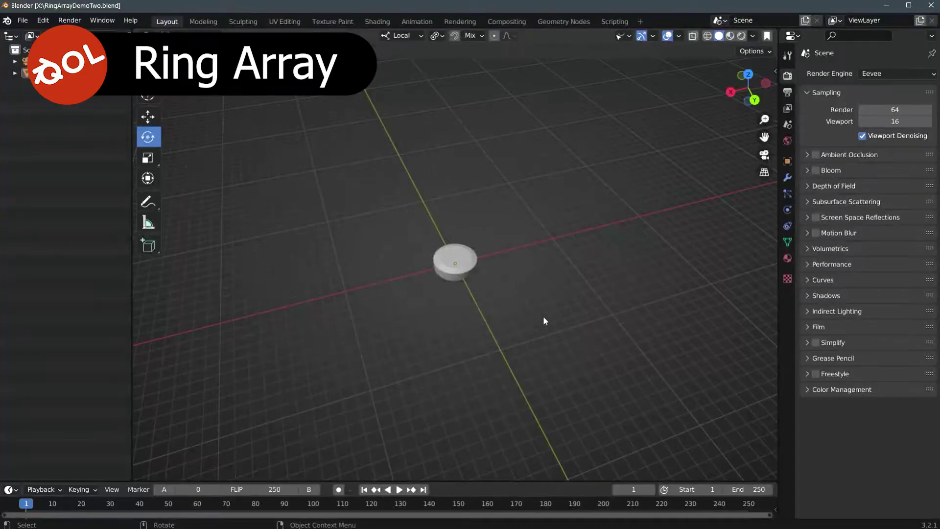
Step: Give the cylinder an Array modifier with a fixed count of 14, and add a Curve modifier below it
middle_drag(543, 321, 457, 265)
click(457, 266)
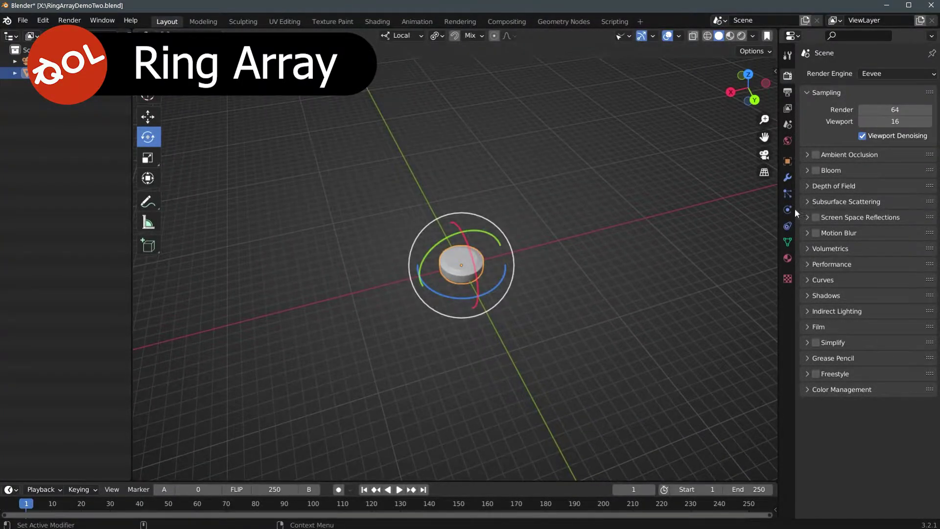
click(788, 177)
click(811, 75)
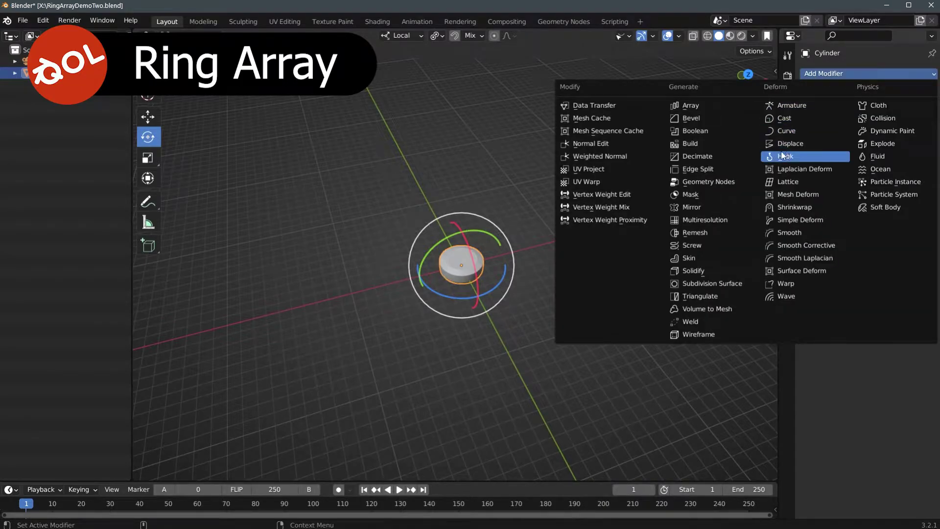
click(691, 105)
mouse_move(875, 125)
mouse_down()
mouse_move(921, 125)
mouse_move(887, 124)
mouse_up()
click(818, 74)
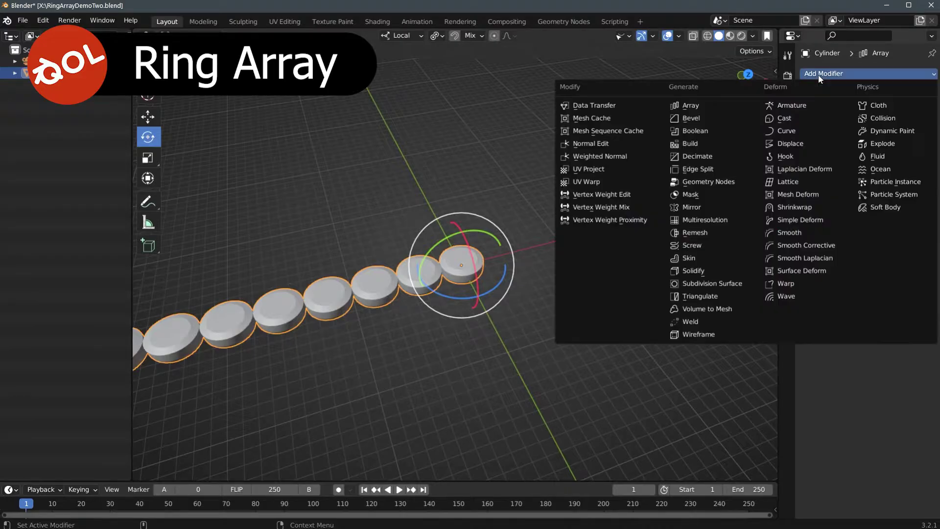
click(787, 132)
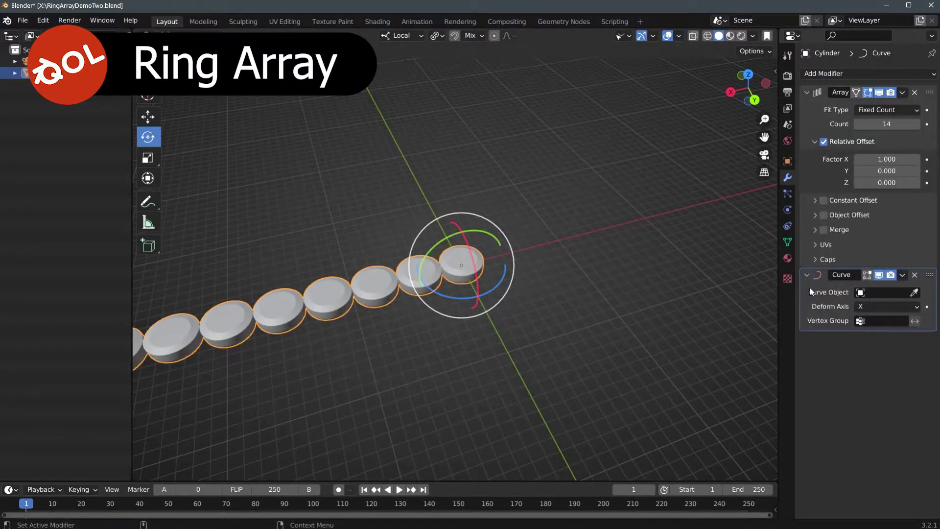
Step: Add a Bezier circle at the world origin and scale it up to several times the cylinder's width
click(498, 166)
click(287, 34)
mouse_move(373, 48)
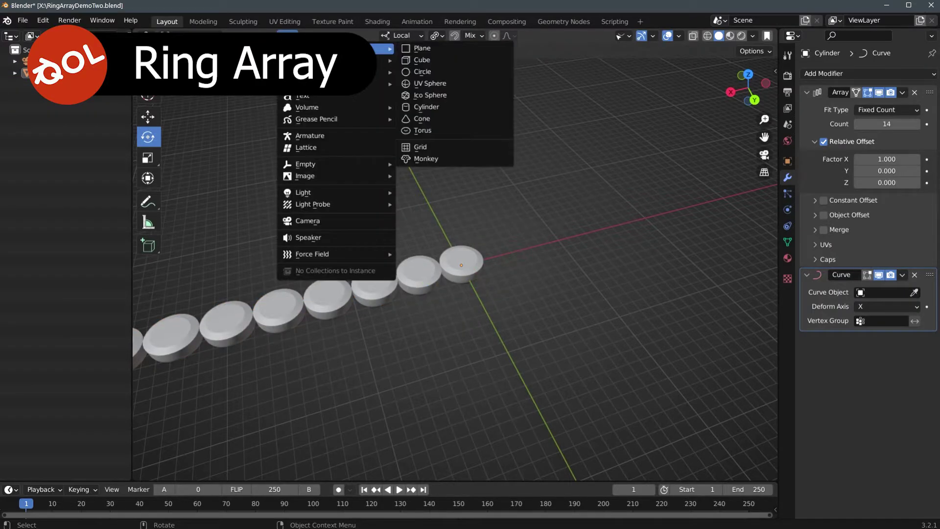
click(425, 71)
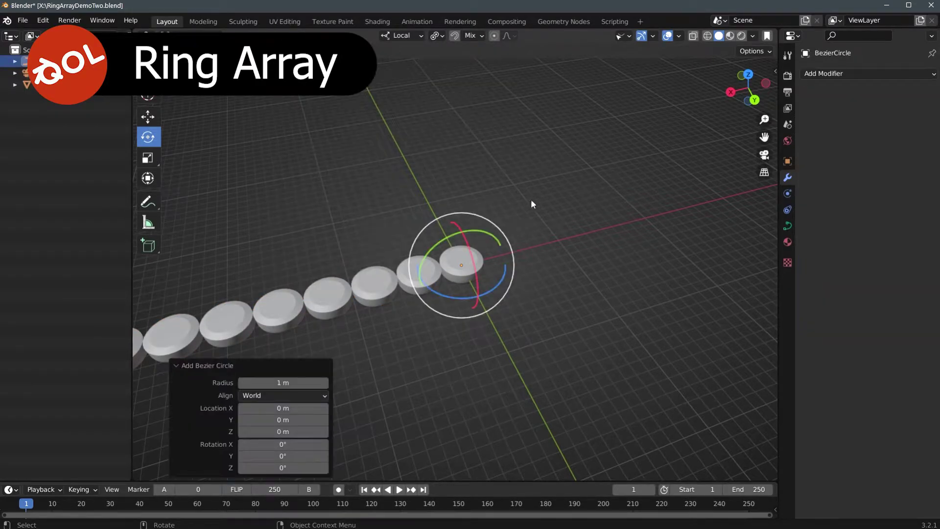
key(s)
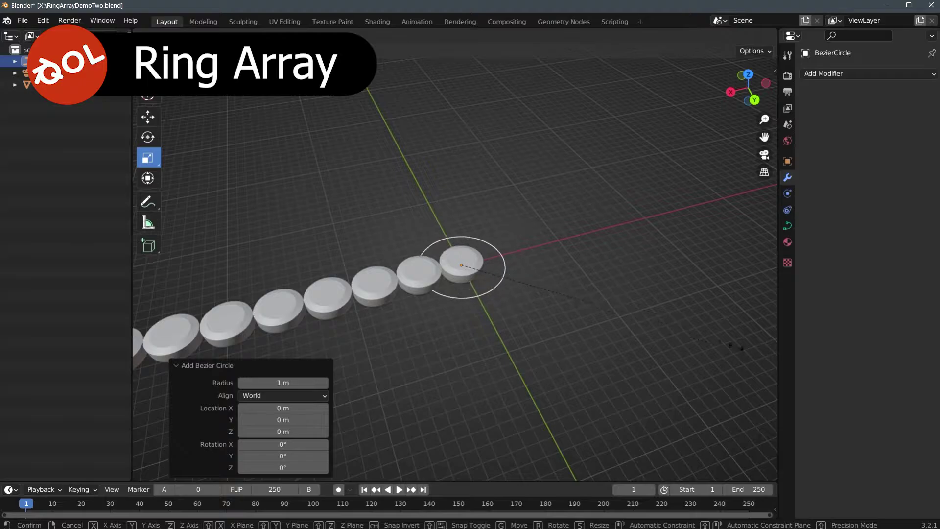
click(736, 347)
key(s)
click(227, 218)
key(s)
click(254, 214)
Step: Assign BezierCircle as the curve object of the cylinder's Curve modifier and increase the Array count
click(464, 284)
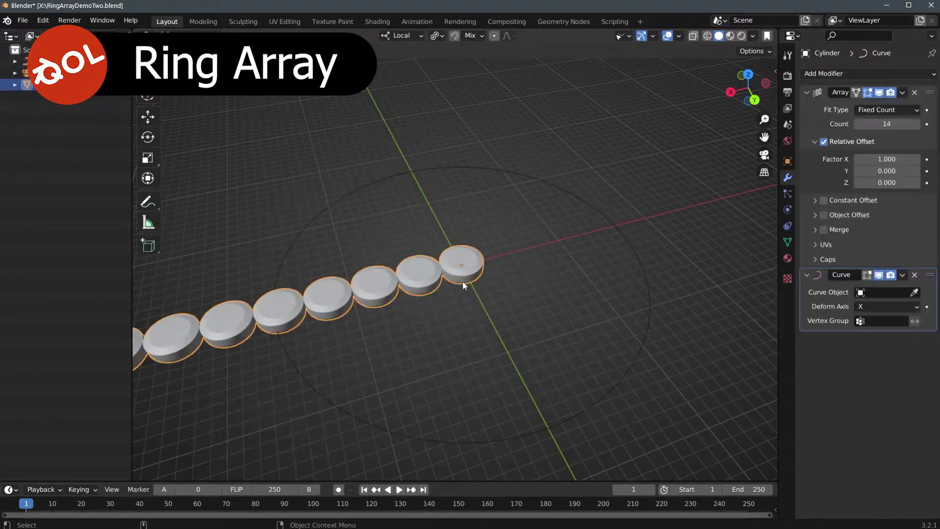
click(914, 293)
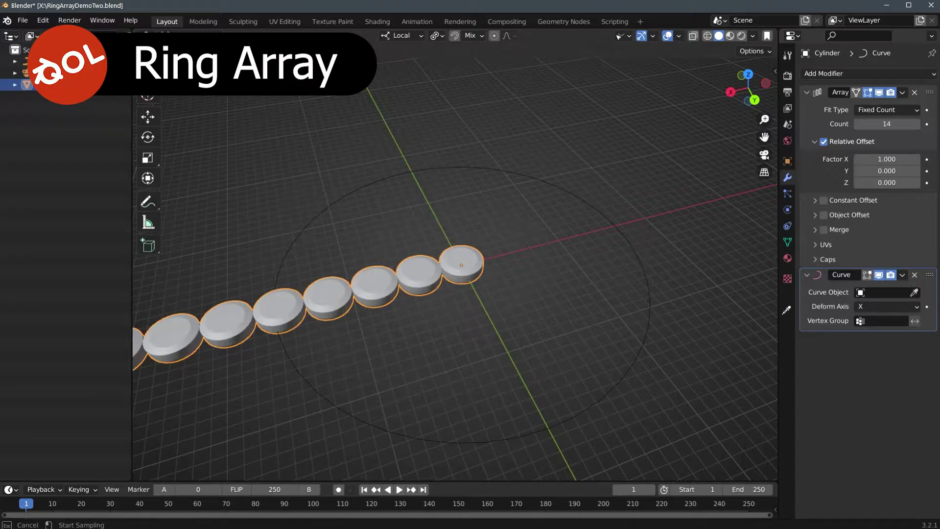
click(650, 289)
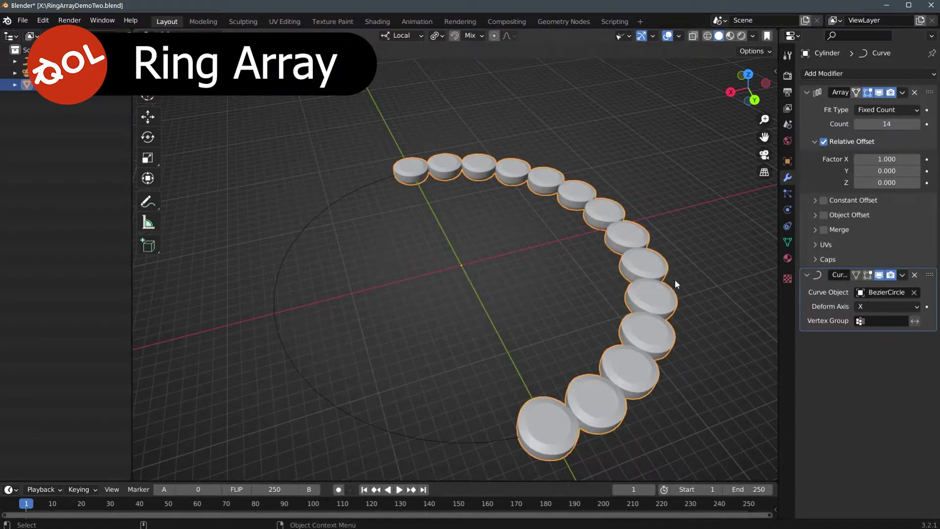
drag(876, 124, 921, 136)
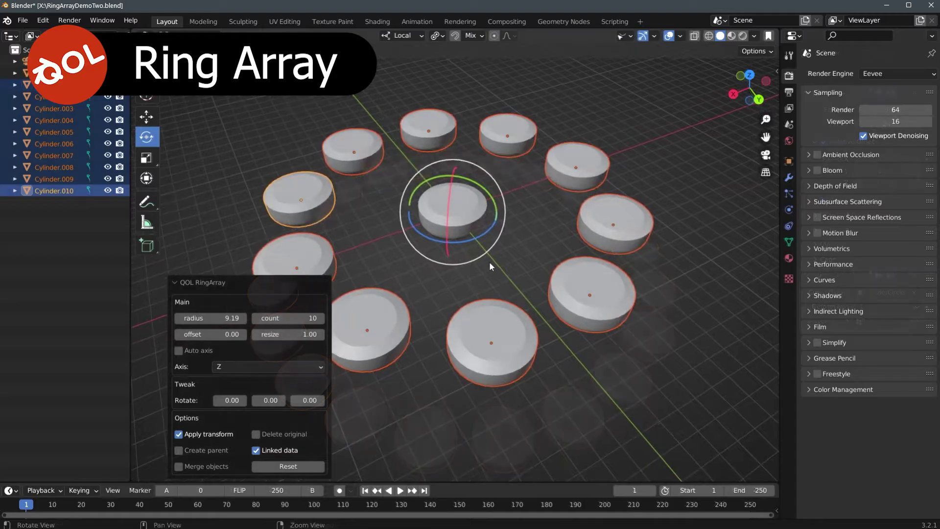
Step: Run QOL RingArray on the single cylinder at the origin
middle_drag(490, 262, 524, 260)
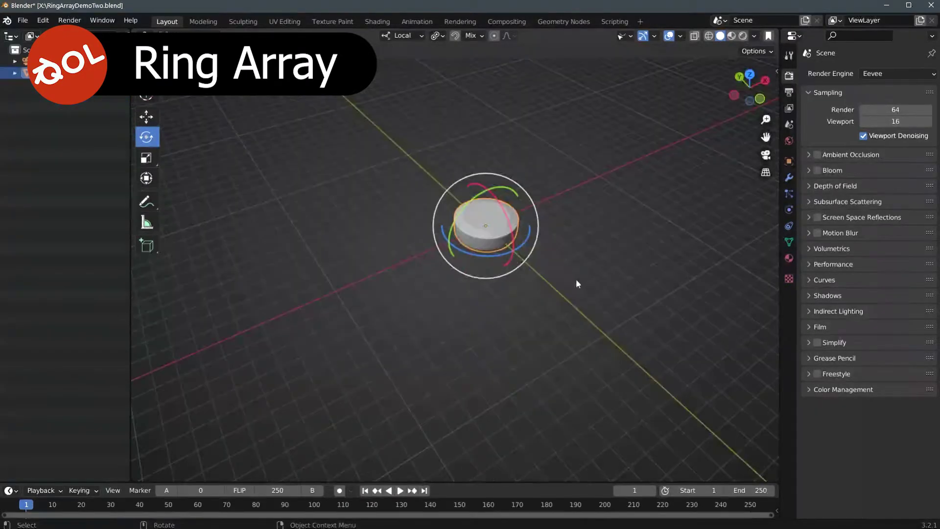
middle_drag(589, 260, 506, 247)
right_click(485, 238)
click(420, 289)
scroll(506, 245, up, 1)
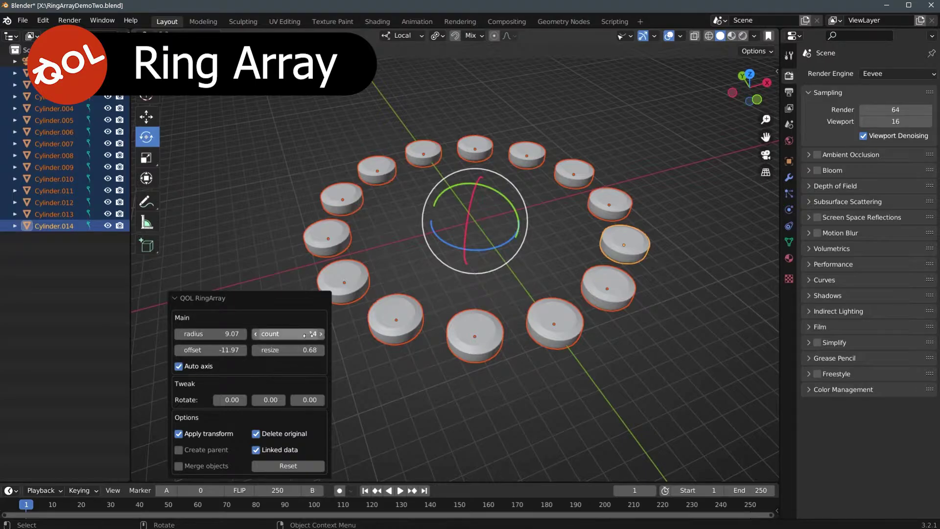
Step: Set the ring array's radius to about 4.24, count to 9, offset to -0.15 and resize to 0.38
drag(195, 333, 142, 334)
alt+right_drag(343, 297, 477, 217)
alt+middle_drag(478, 217, 477, 253)
alt+right_drag(476, 254, 477, 285)
alt+drag(477, 285, 478, 295)
shift+middle_drag(477, 293, 479, 265)
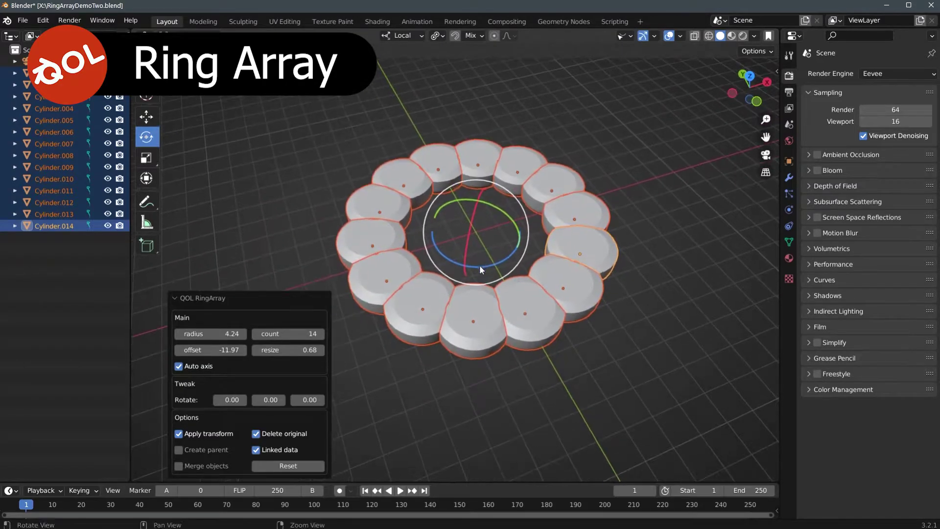
mouse_move(254, 335)
mouse_down()
mouse_move(267, 335)
mouse_move(220, 335)
mouse_move(248, 335)
mouse_move(182, 349)
mouse_move(288, 350)
mouse_move(254, 350)
mouse_up()
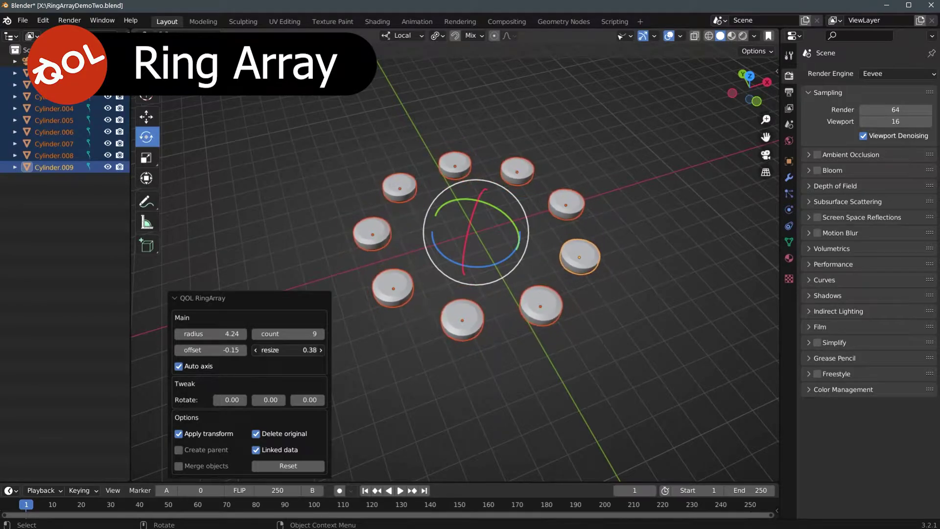
Step: Turn off Auto axis for the ring array and set its radius to about 4.36
click(179, 366)
middle_drag(364, 354, 481, 286)
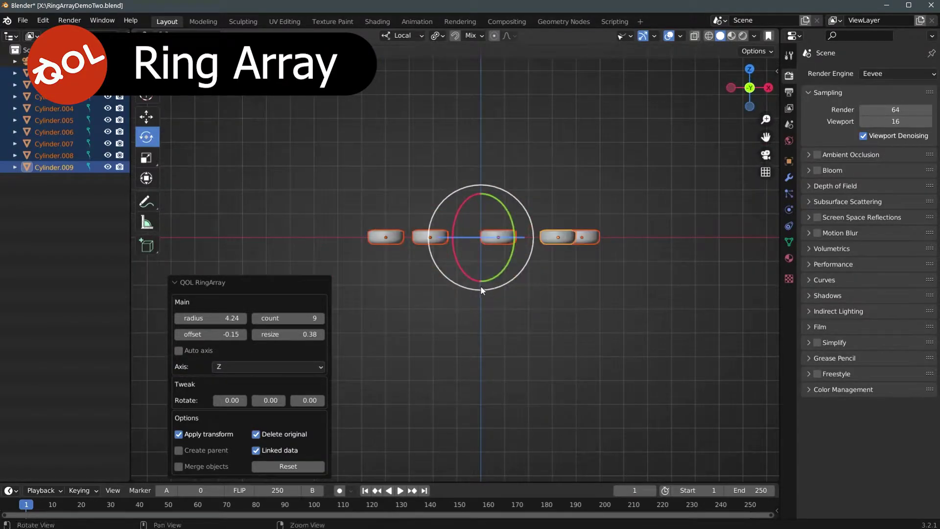
drag(210, 318, 228, 317)
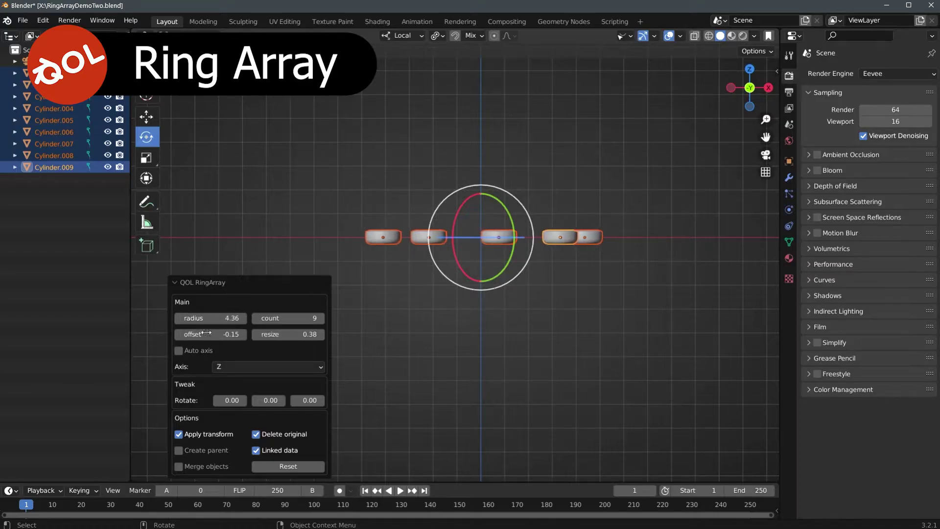
Step: Turn Auto axis back on, adjust the radius to about 4.75 from different view angles, and turn Auto axis off
click(179, 351)
middle_drag(368, 301, 485, 298)
drag(210, 334, 218, 334)
middle_drag(438, 239, 288, 379)
drag(211, 333, 352, 324)
middle_drag(354, 327, 478, 282)
click(178, 367)
Step: Try Y as the ring array's axis
click(220, 367)
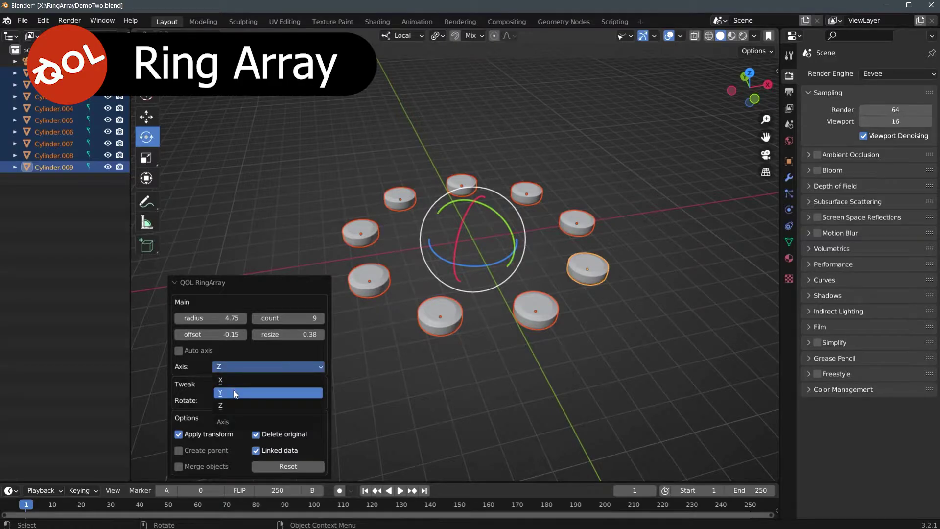
click(234, 389)
click(470, 383)
middle_drag(447, 366, 437, 373)
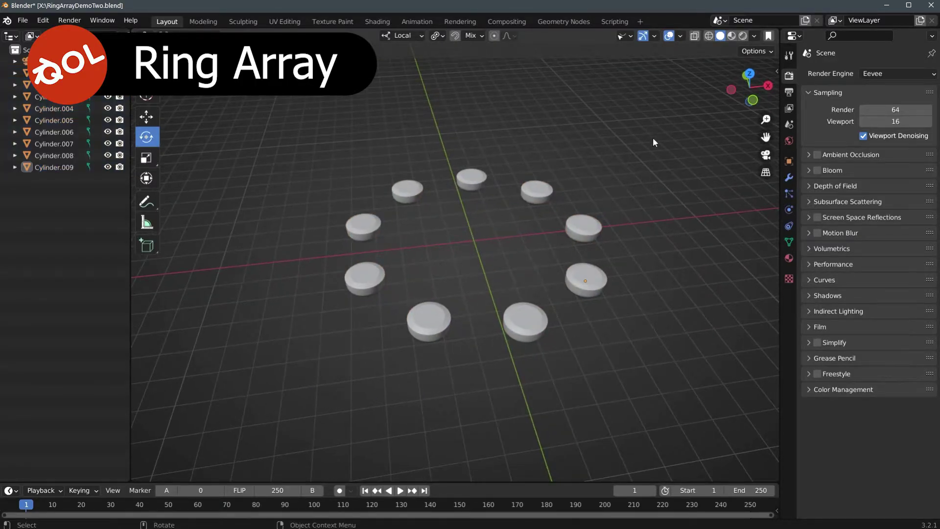
Step: Undo back to the single cylinder and recreate the ring array from it around the Z axis
drag(654, 137, 268, 378)
key(ctrl+z)
key(ctrl+z)
key(ctrl+z)
key(ctrl+z)
click(471, 229)
right_click(471, 229)
click(430, 273)
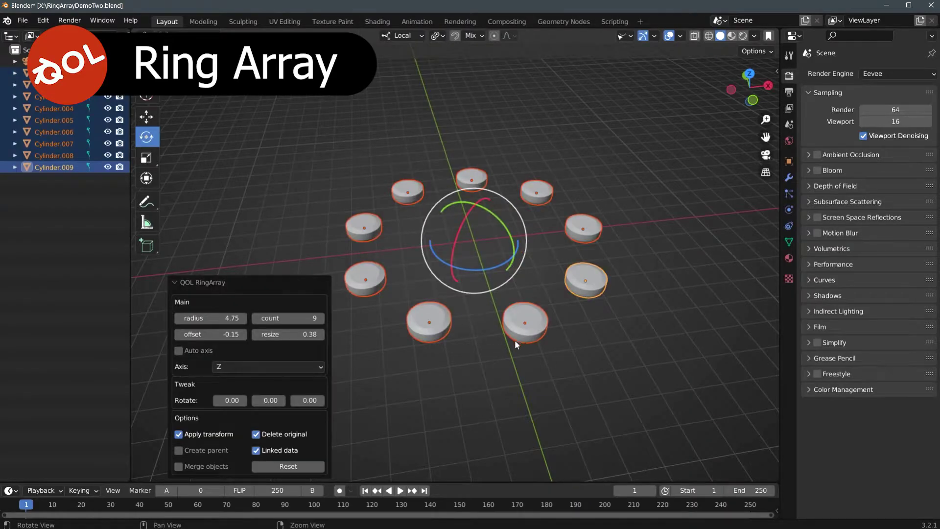
shift+middle_drag(475, 354, 465, 316)
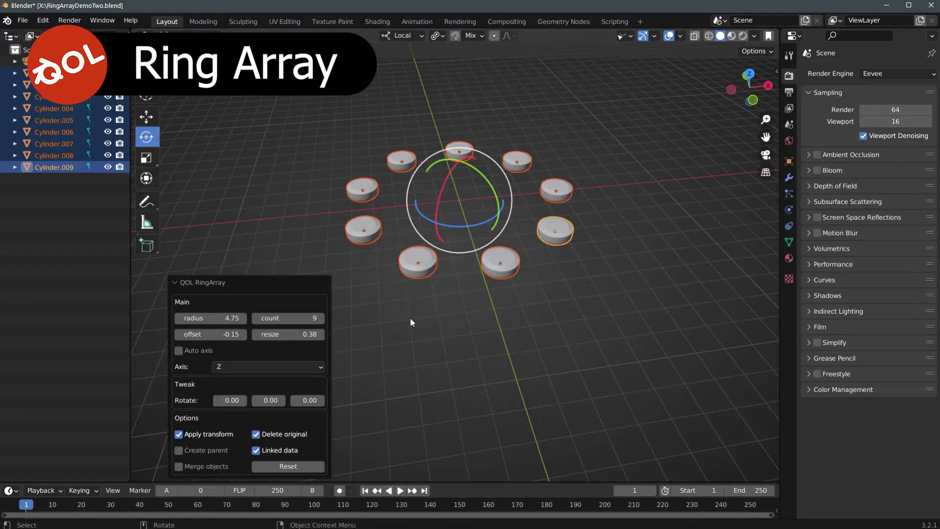
shift+middle_drag(485, 263, 492, 237)
scroll(485, 312, up, 3)
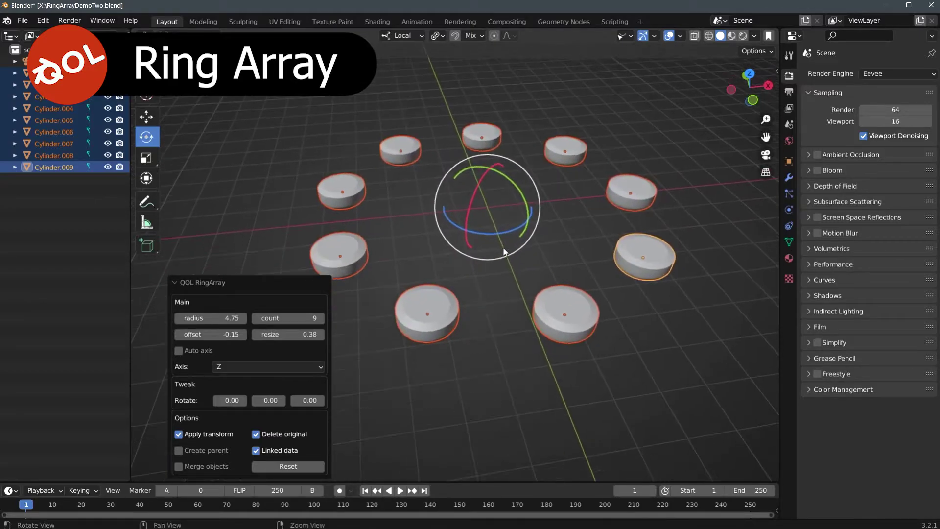
Step: Toggle the ring array's Delete original option off and on to compare the ring with and without the central cylinder
click(254, 434)
click(256, 435)
click(255, 435)
click(257, 435)
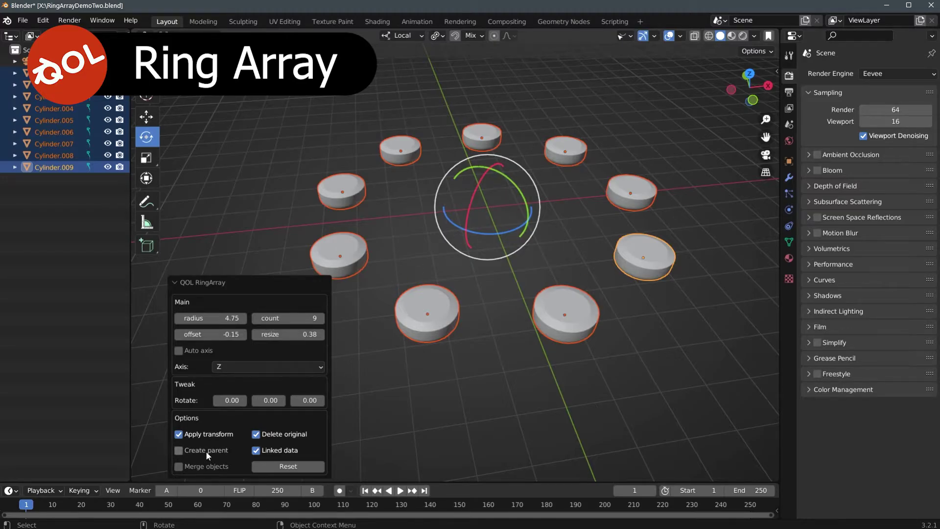
Step: Enable Create parent for the ring array and select the circular parent object
click(179, 450)
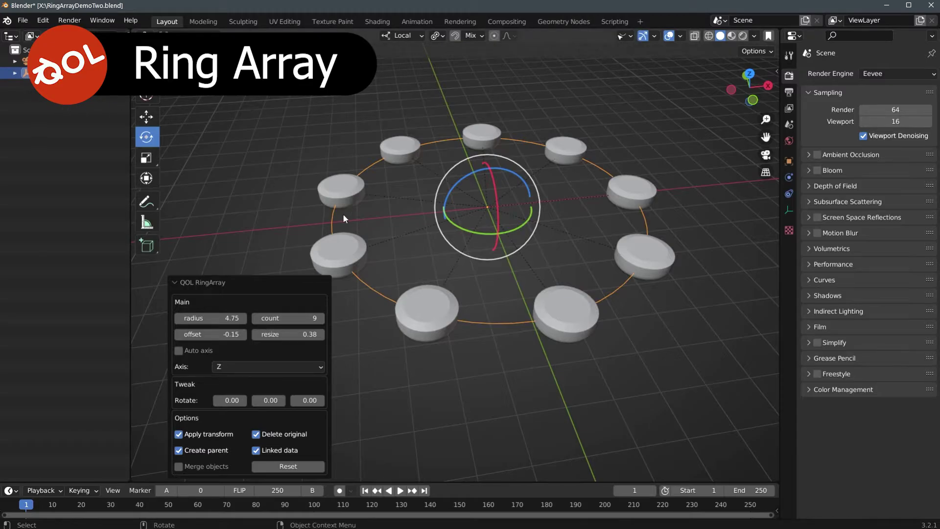
drag(486, 234, 496, 252)
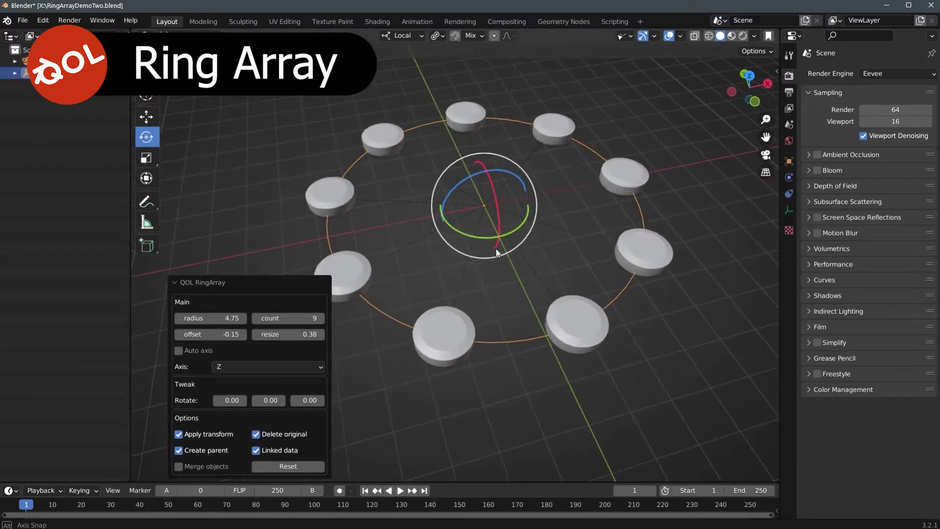
click(565, 233)
click(528, 123)
Step: Try a trackball rotation of the ring's parent by 28.6° and 11.5°, and undo back to the single cylinder
drag(483, 199, 419, 222)
middle_drag(419, 223, 444, 196)
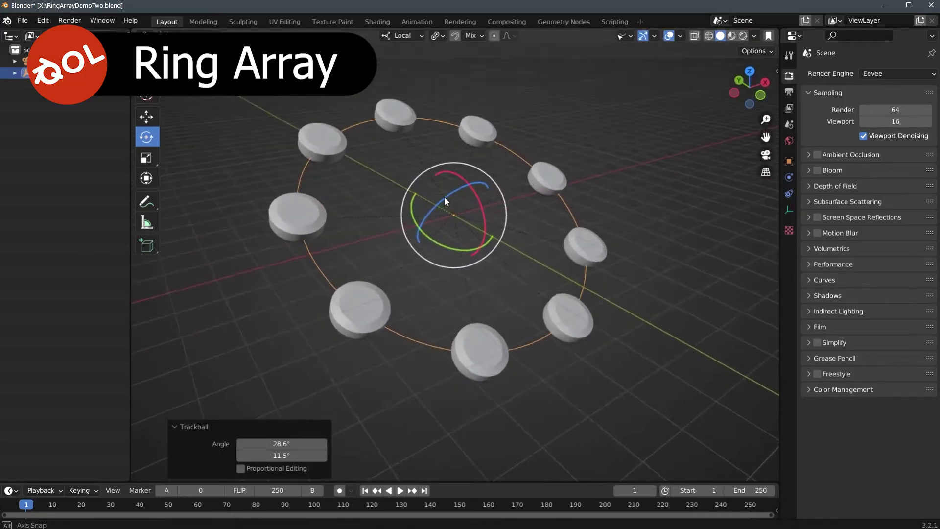
shift+middle_drag(421, 275, 430, 296)
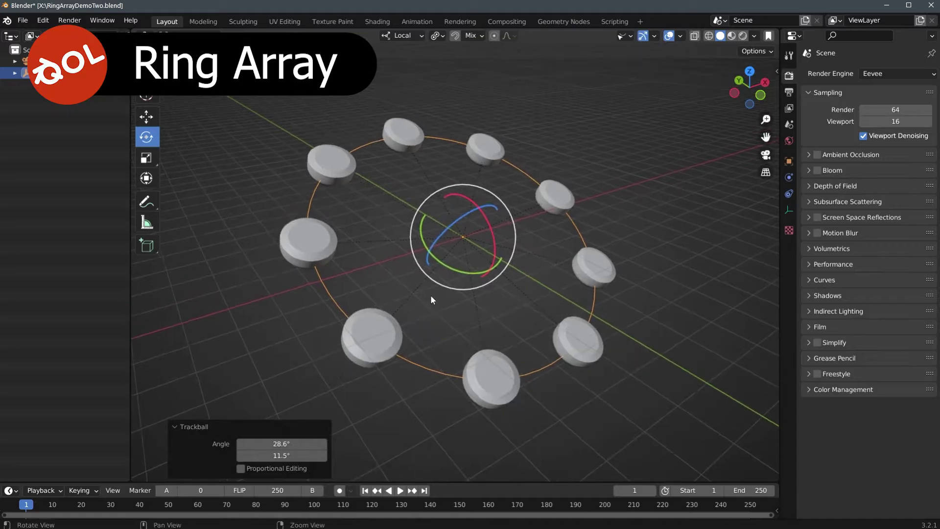
middle_drag(338, 267, 332, 281)
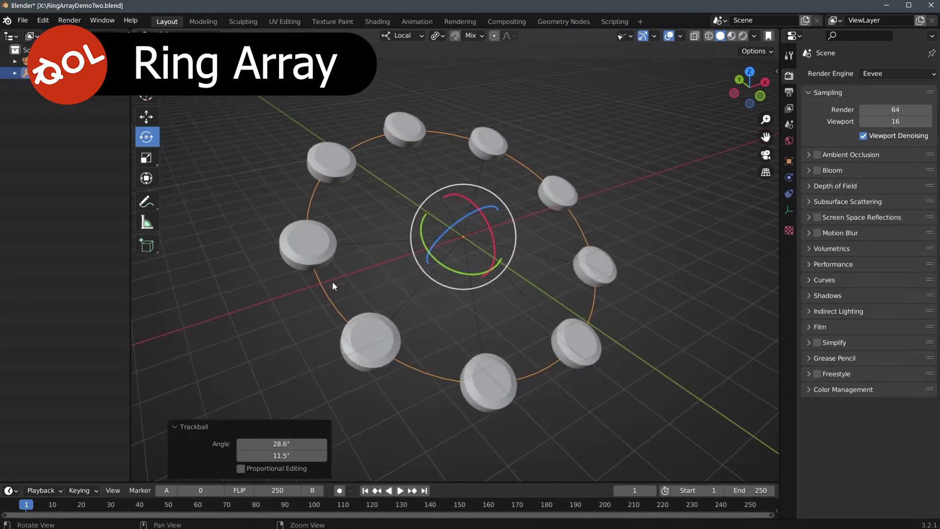
key(ctrl+z)
key(ctrl+z)
middle_drag(378, 261, 506, 219)
right_click(428, 219)
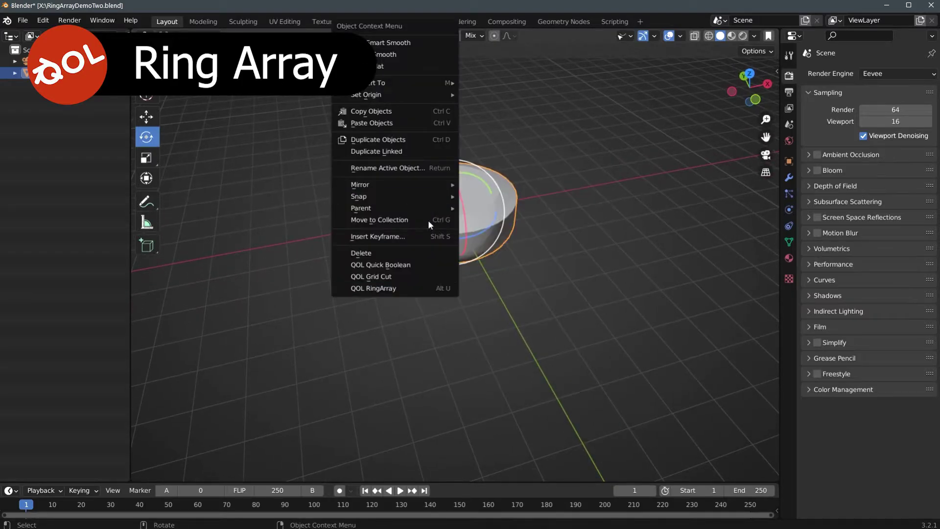
click(410, 279)
key(ctrl+z)
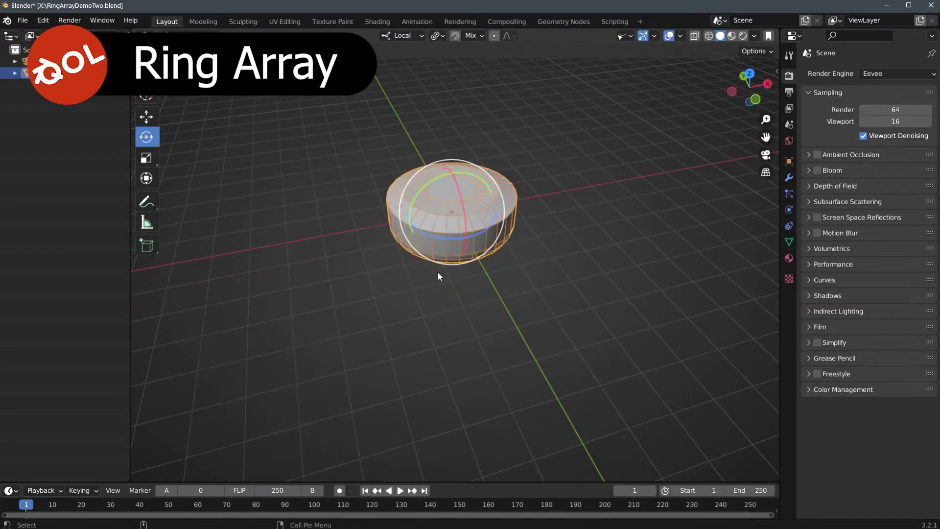
Step: Run QOL RingArray on the cylinder again with Create parent enabled
click(457, 252)
click(444, 193)
right_click(451, 191)
click(411, 287)
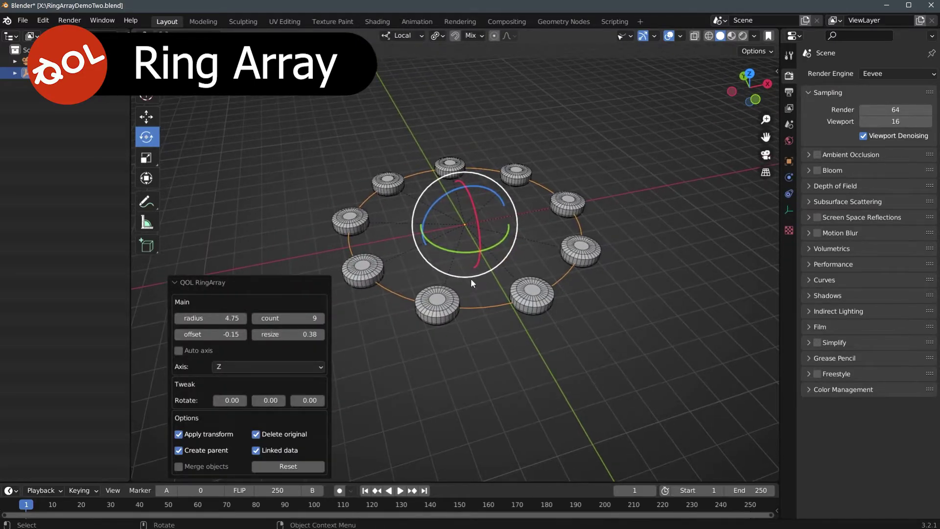
Step: Disable Create parent and enable Merge objects for the ring array of cylinders
key(alt+w)
click(179, 450)
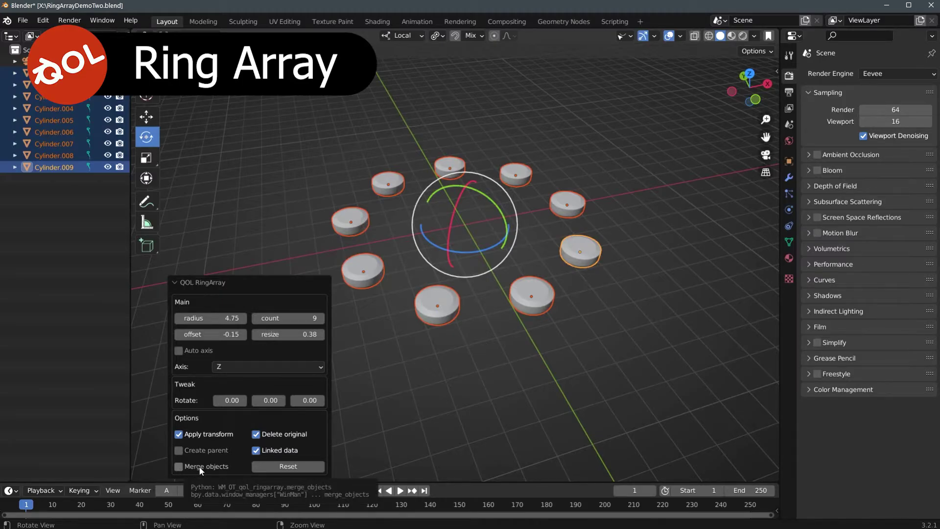
click(201, 467)
alt+middle_drag(443, 339, 457, 366)
alt+right_drag(457, 366, 453, 322)
alt+drag(452, 322, 466, 346)
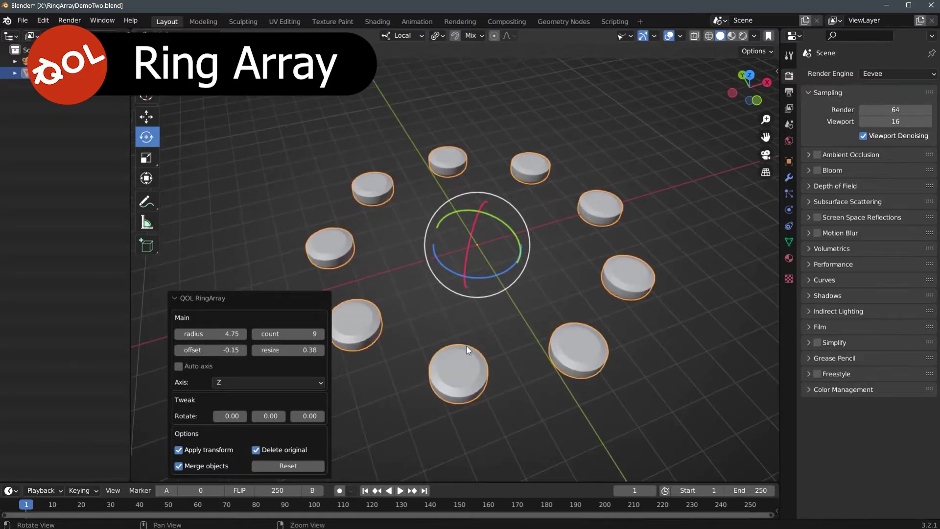
alt+middle_drag(466, 346, 483, 313)
Step: Set the merged ring's radius to 3.34 and clear the selection
drag(212, 333, 182, 334)
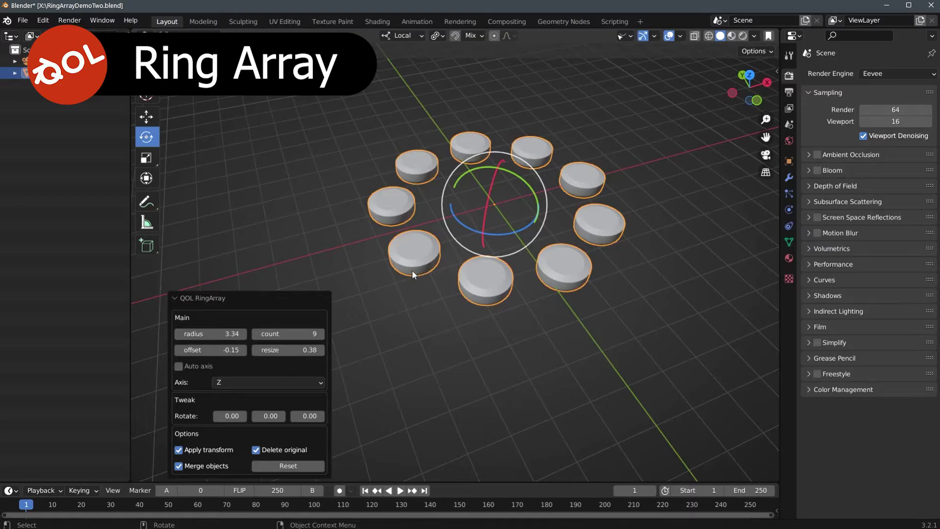
middle_drag(467, 225, 506, 235)
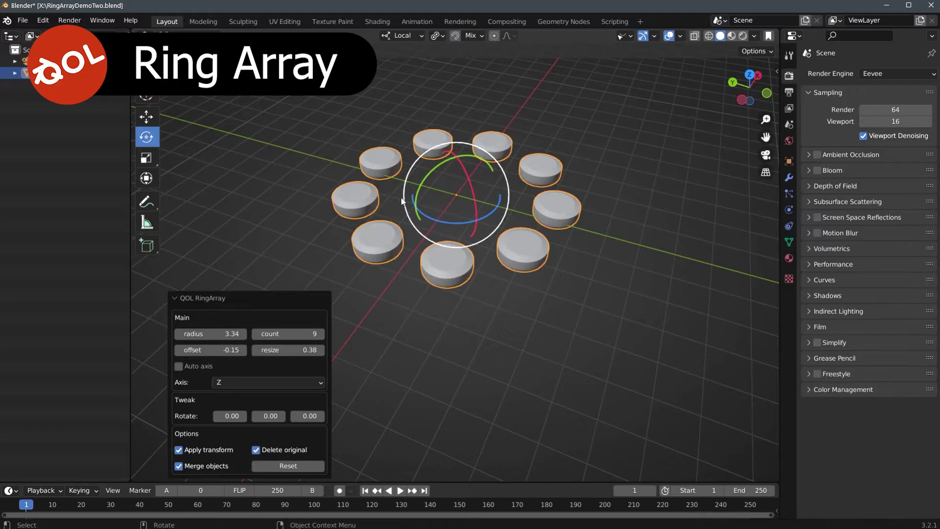
scroll(460, 240, up, 4)
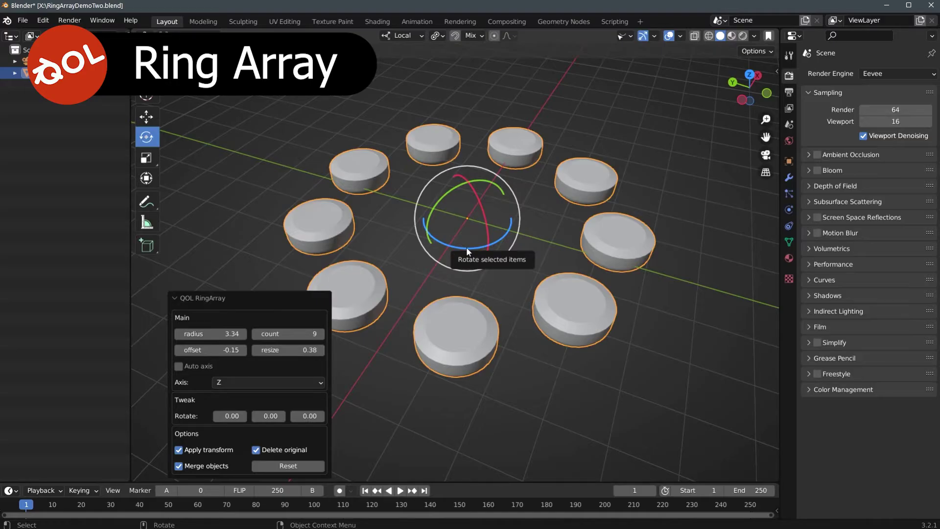
alt+drag(516, 288, 512, 271)
alt+right_drag(512, 270, 512, 288)
middle_drag(512, 291, 467, 295)
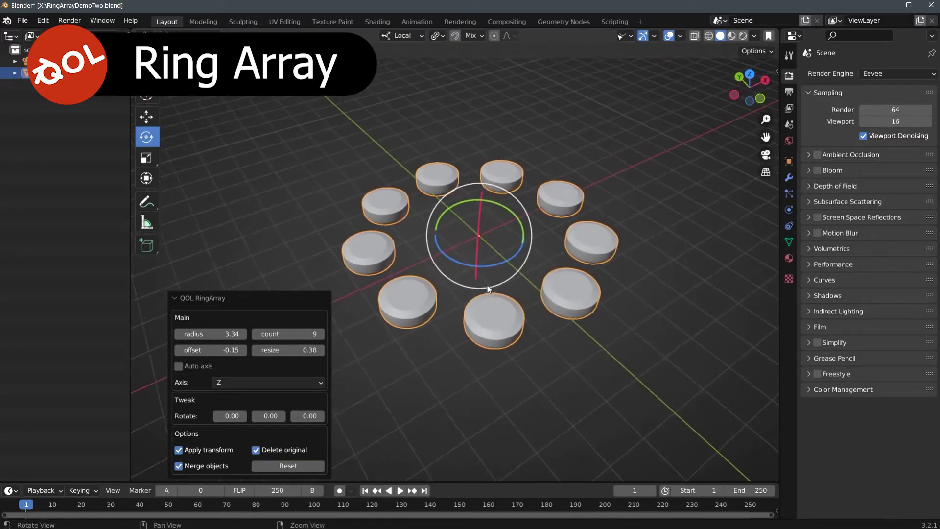
middle_drag(509, 298, 480, 294)
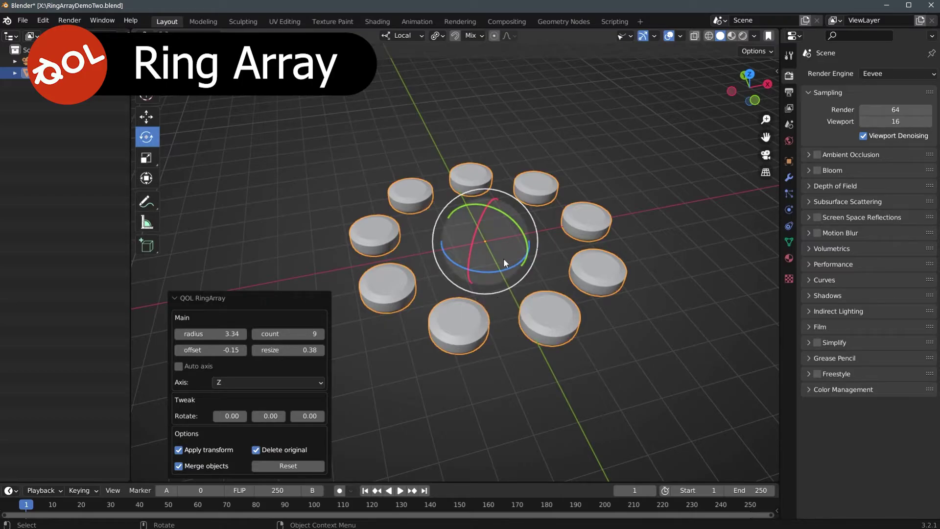
click(688, 262)
middle_drag(651, 267, 607, 275)
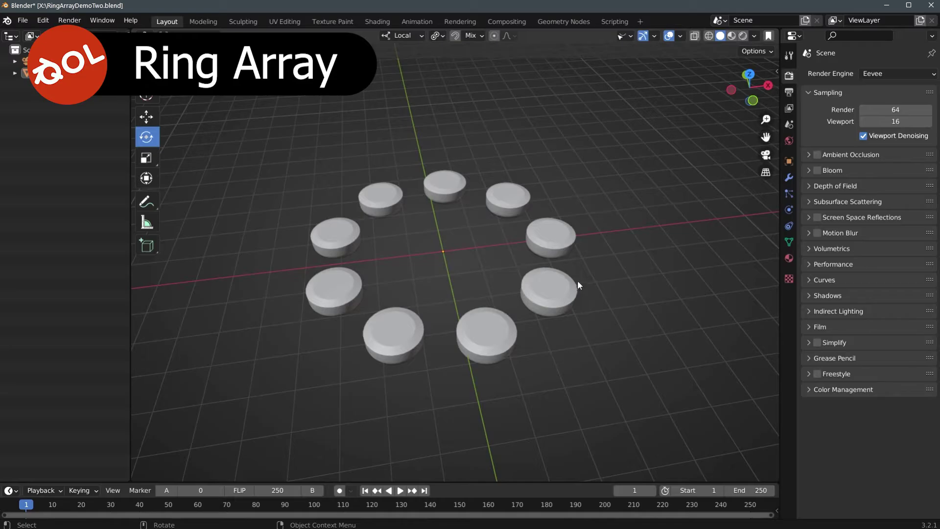
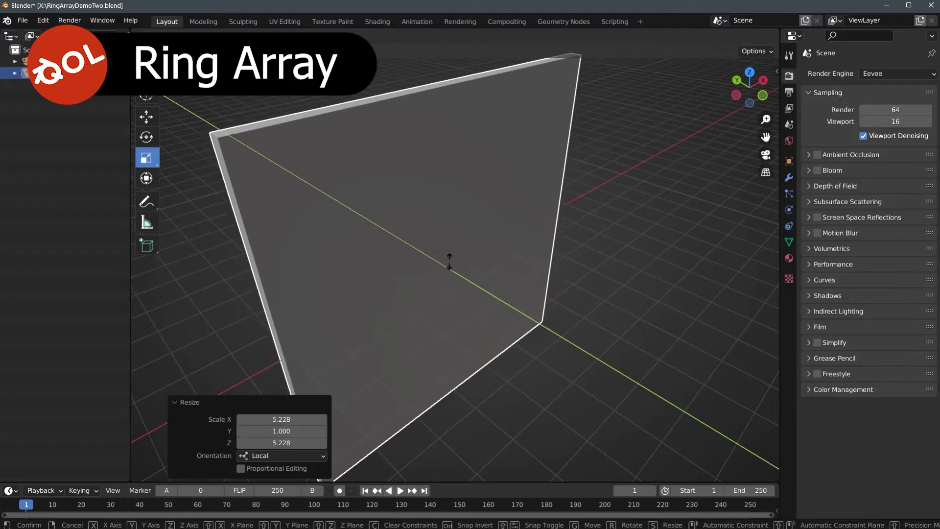
Step: Apply the location, rotation and scale of the thin square panel, and deselect it
middle_drag(362, 239, 327, 233)
click(333, 239)
key(ctrl+a)
click(395, 258)
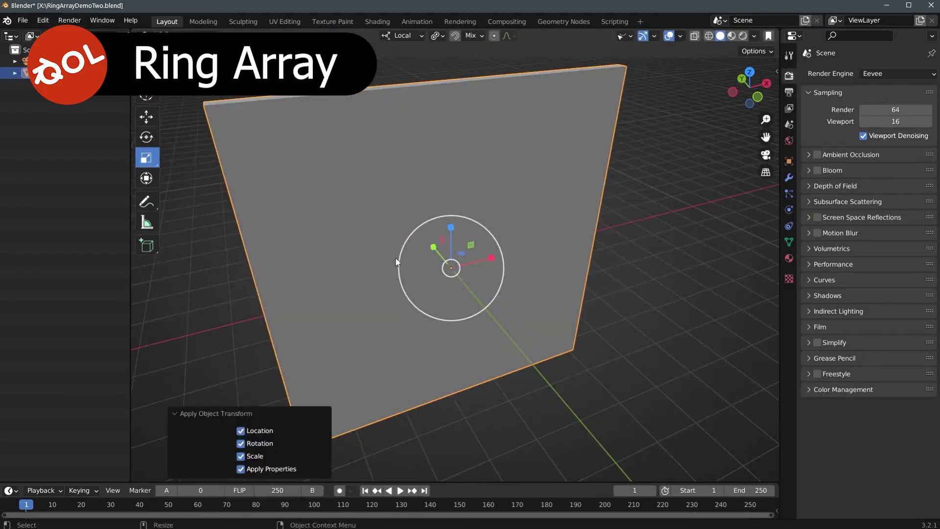
click(661, 250)
middle_drag(661, 250, 462, 258)
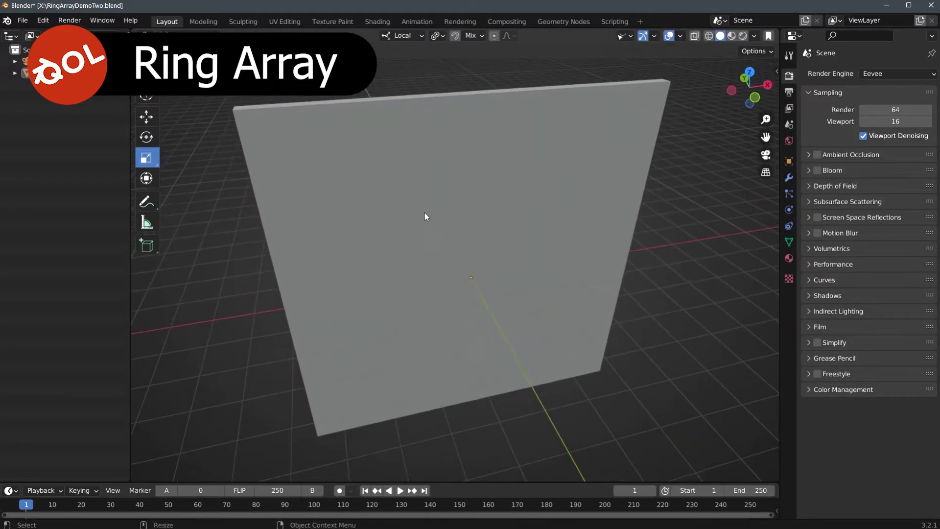
Step: Add a cylinder with 1 m radius and 2 m depth at the origin, through the panel
click(424, 212)
click(284, 36)
mouse_move(314, 61)
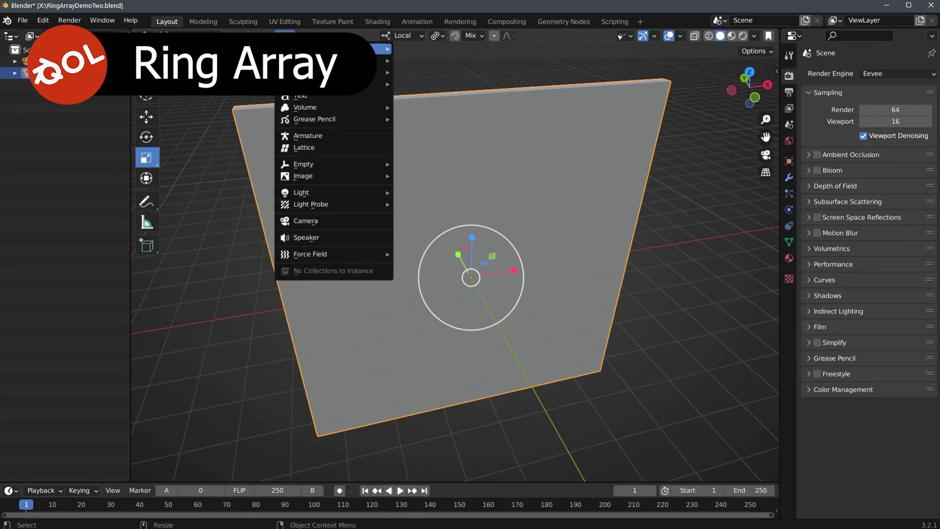
mouse_move(380, 48)
click(420, 107)
middle_drag(420, 107, 437, 230)
Step: Rotate the new cylinder 90° about its local X axis so it points through the panel
key(shift+space)
key(r)
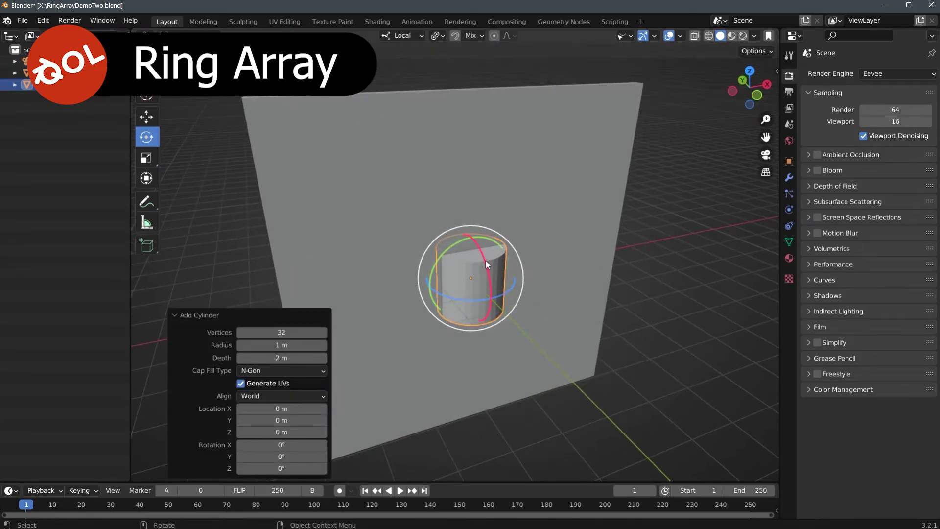
drag(486, 259, 497, 310)
Step: Scale the cylinder down across its local X and Y axes to make it narrower, and deselect it
key(shift+space)
key(s)
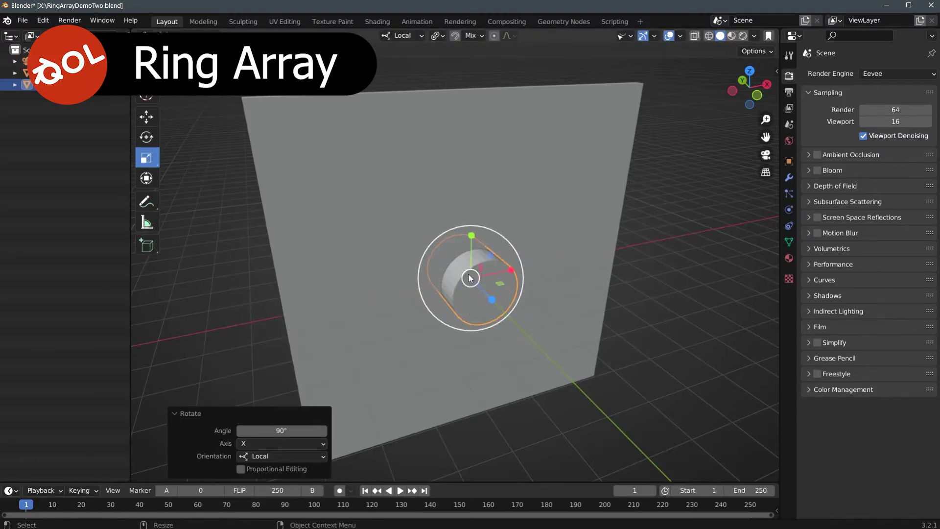
drag(493, 254, 473, 265)
click(658, 342)
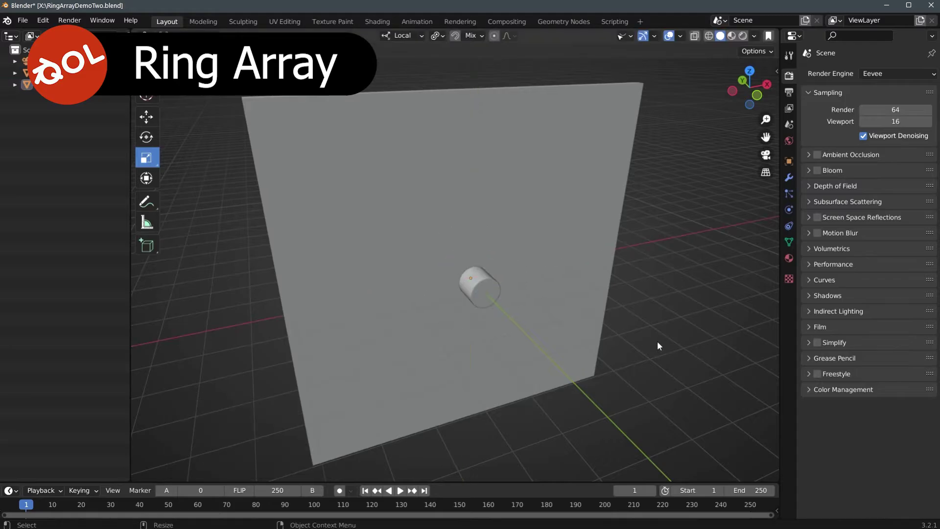
Step: Select the panel with the cylinder as active object and run QOL RingArray to cut a ring of holes
middle_drag(657, 346, 517, 327)
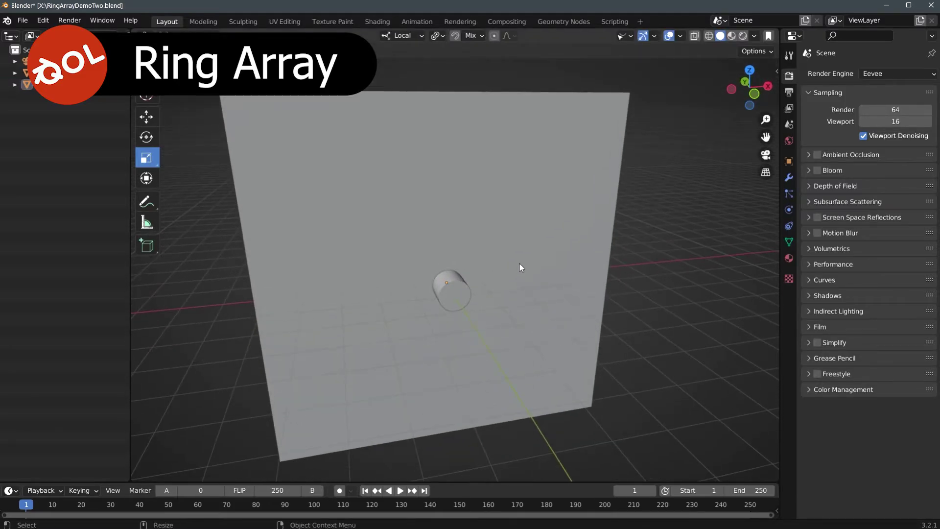
middle_drag(519, 264, 465, 292)
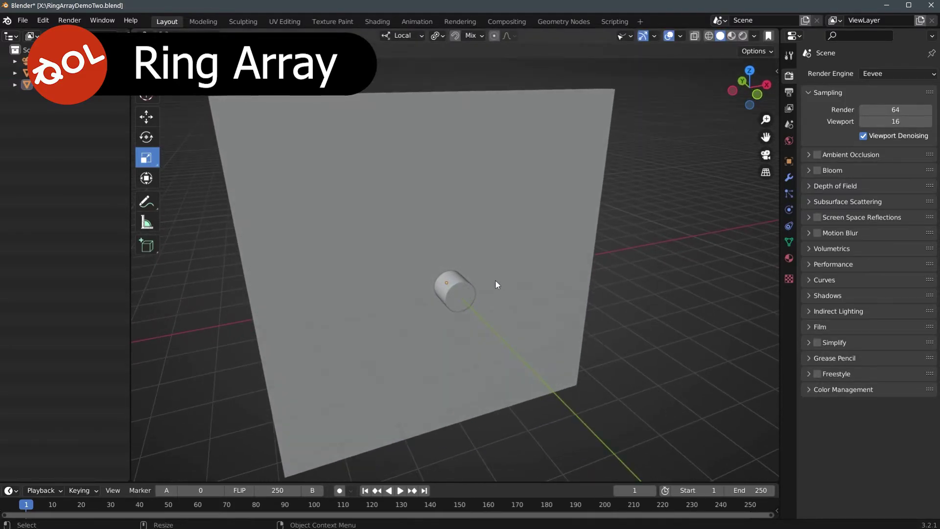
shift+middle_drag(493, 262, 504, 278)
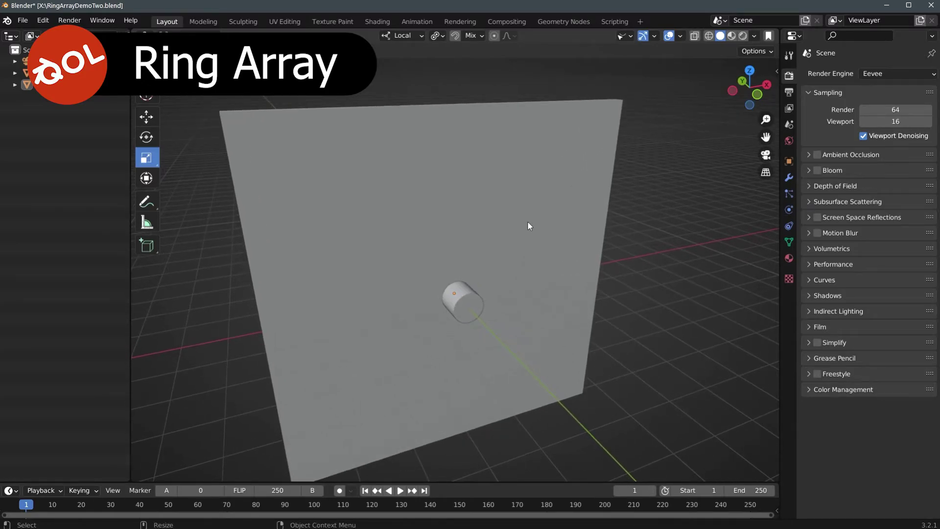
shift+middle_drag(485, 263, 481, 254)
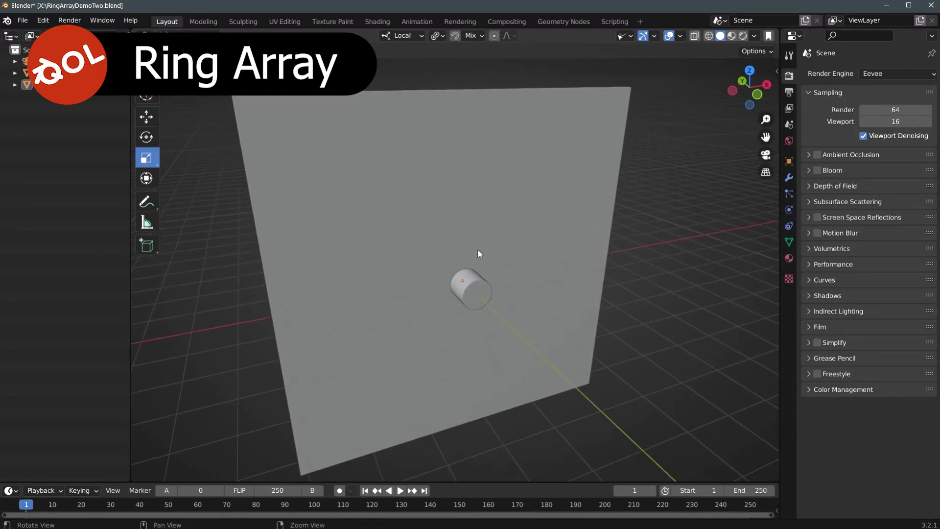
click(519, 213)
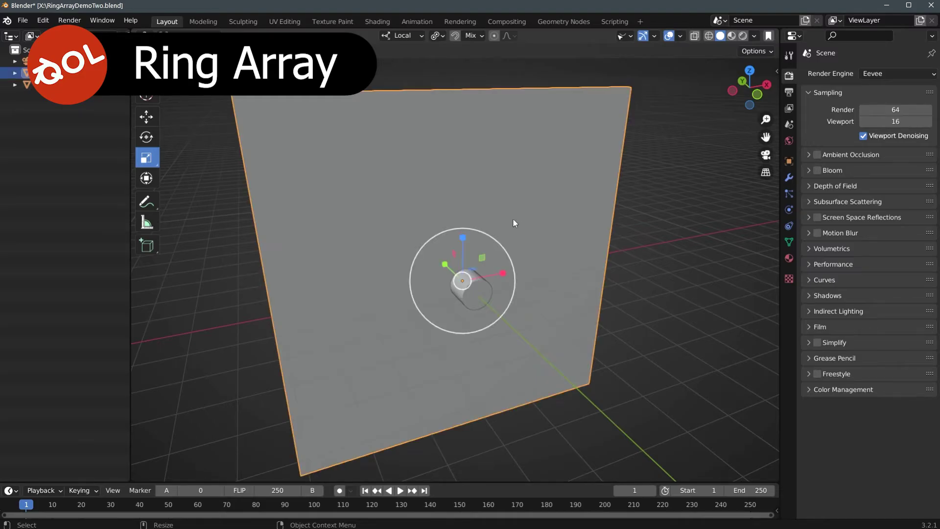
shift+click(475, 298)
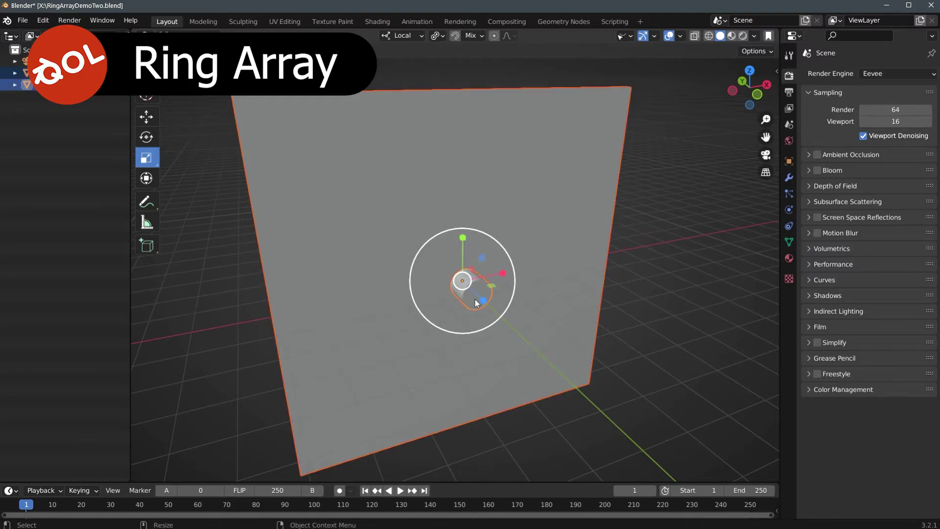
mouse_move(465, 301)
middle_down()
mouse_move(478, 304)
mouse_move(452, 290)
mouse_move(453, 302)
middle_up()
right_click(460, 292)
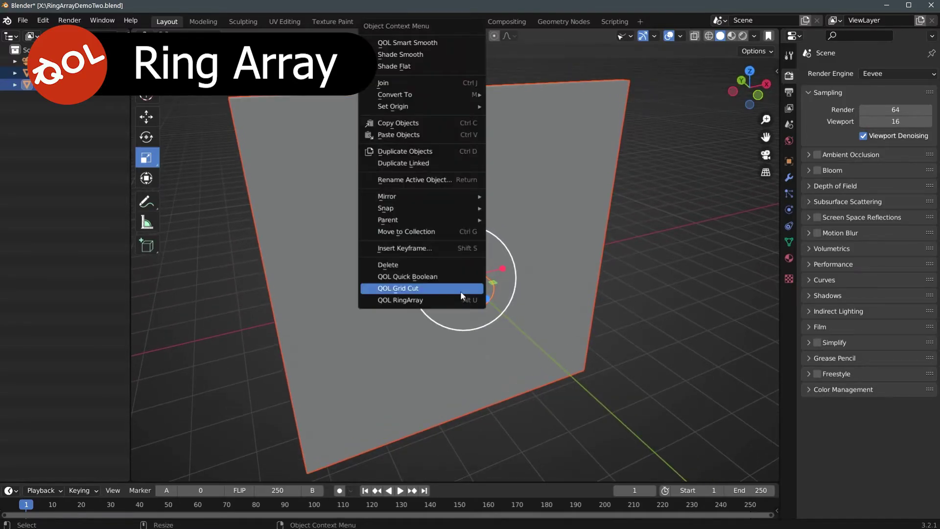
click(434, 300)
middle_drag(423, 298, 447, 294)
middle_drag(447, 258, 490, 287)
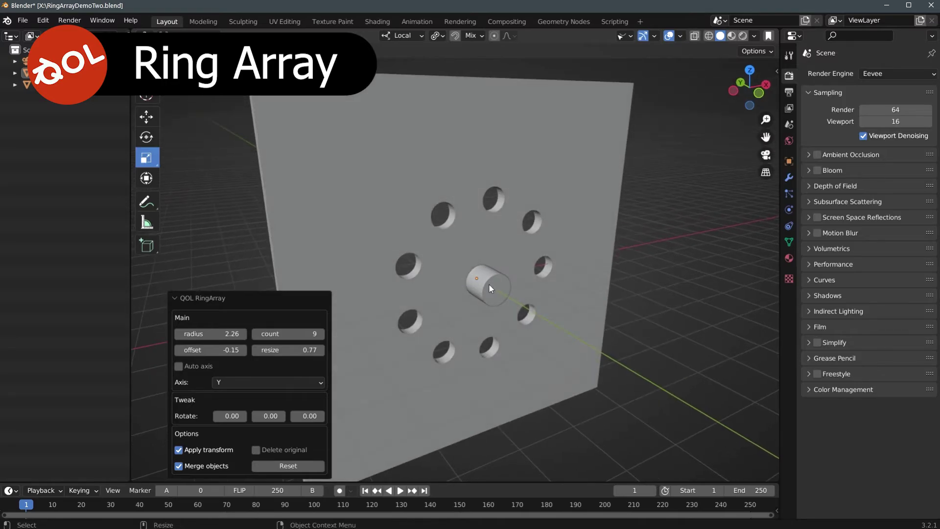
Step: Enable Delete original for the hole ring and set its radius to 1.84
click(255, 449)
mouse_move(223, 332)
mouse_down()
mouse_move(235, 333)
mouse_move(125, 333)
mouse_move(202, 333)
mouse_up()
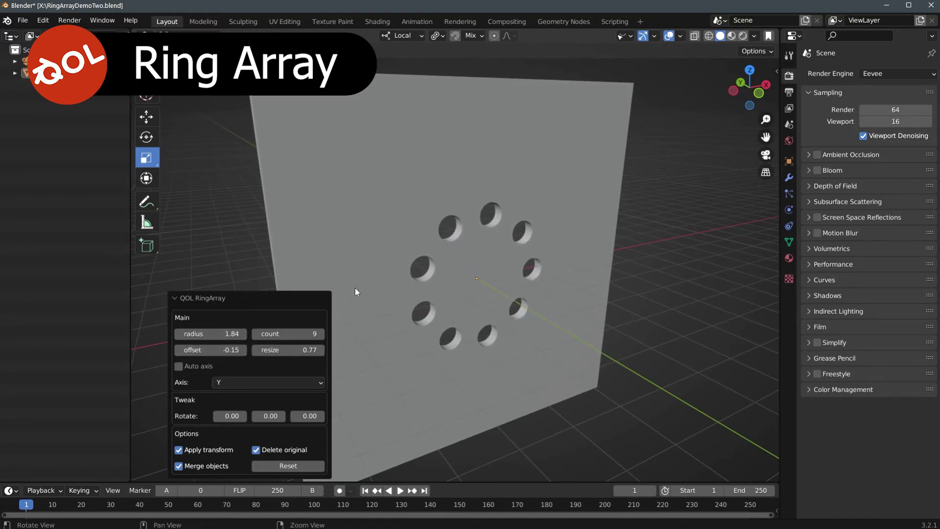
middle_drag(355, 288, 403, 249)
middle_drag(449, 267, 457, 270)
Step: Set the number of holes in the panel's ring array to 11
drag(273, 333, 282, 334)
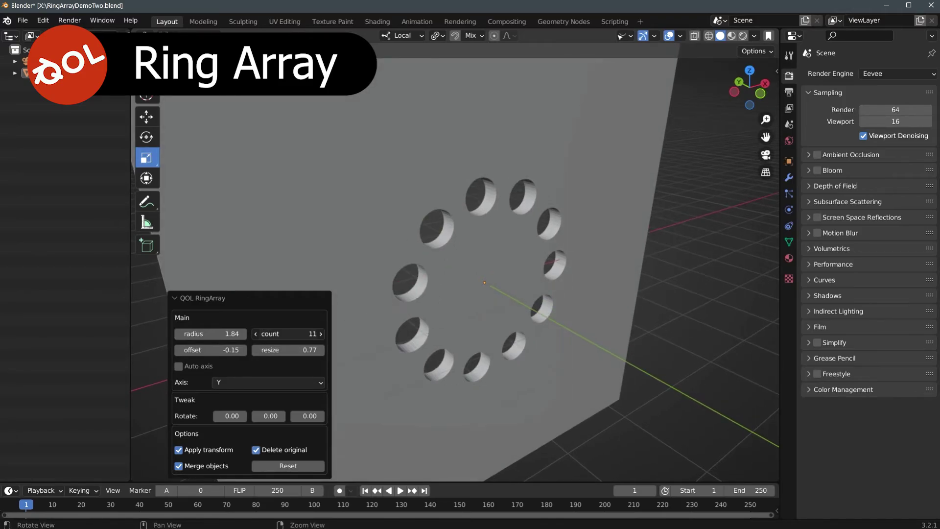
middle_drag(512, 288, 469, 297)
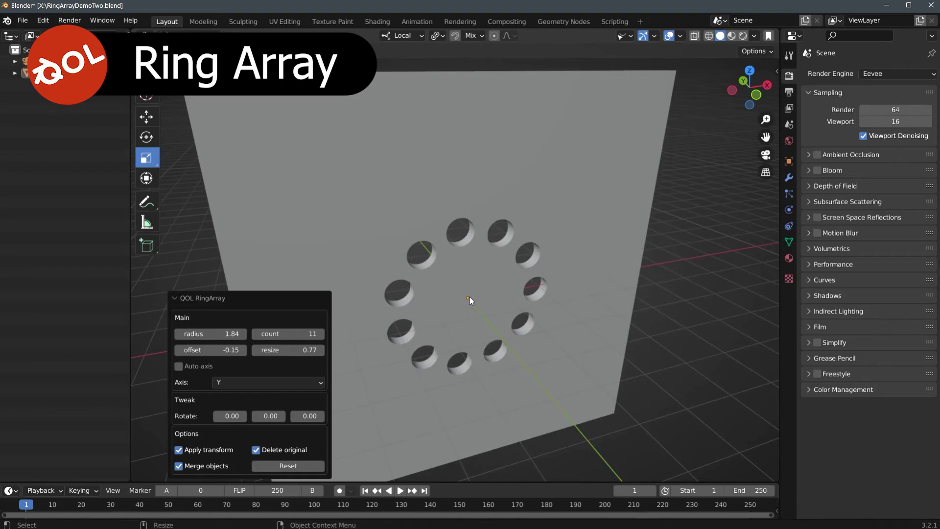
middle_drag(516, 287, 481, 269)
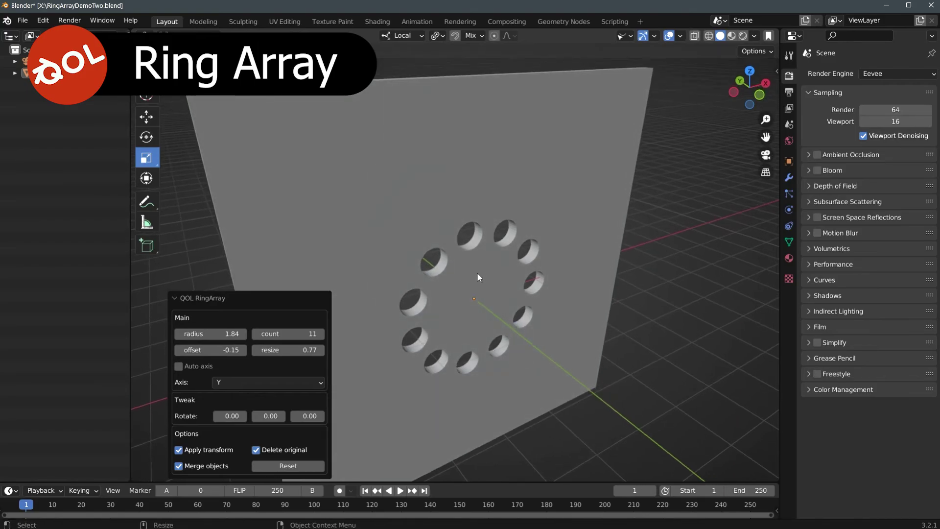
Step: Delete the perforated panel and add a 2 m cube at the origin
click(462, 272)
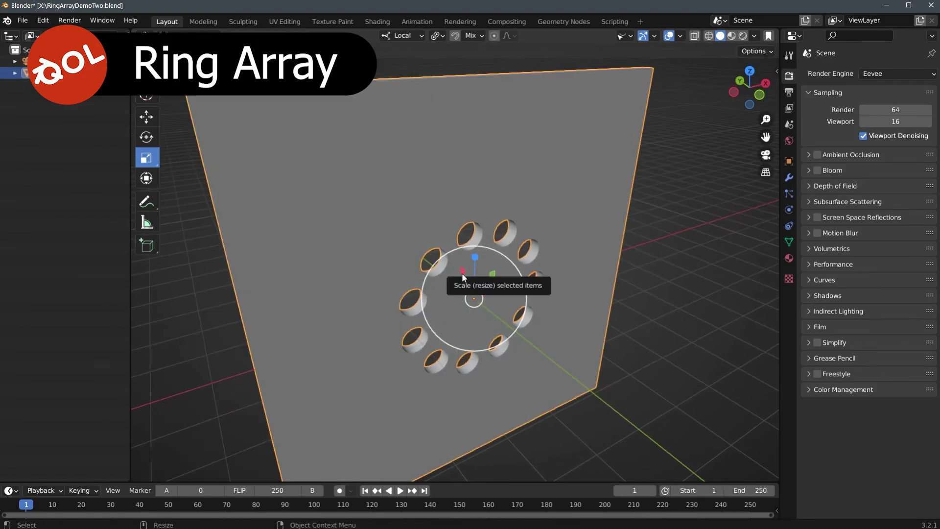
key(Delete)
middle_drag(473, 271, 491, 275)
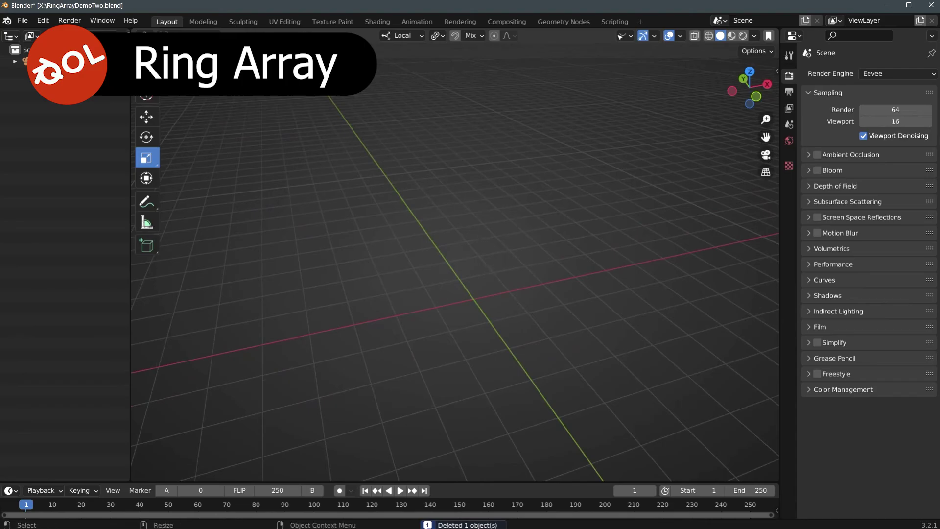
click(284, 32)
mouse_move(382, 49)
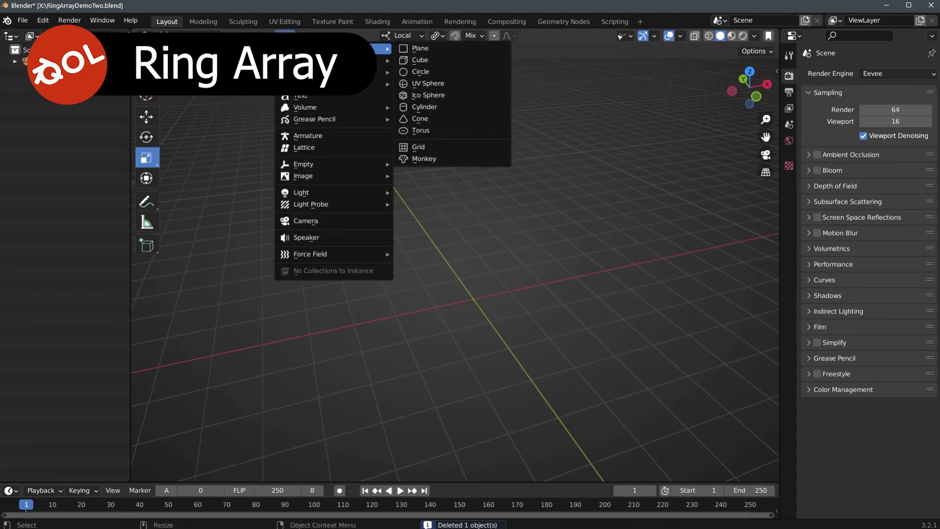
click(422, 61)
alt+middle_drag(519, 297, 502, 259)
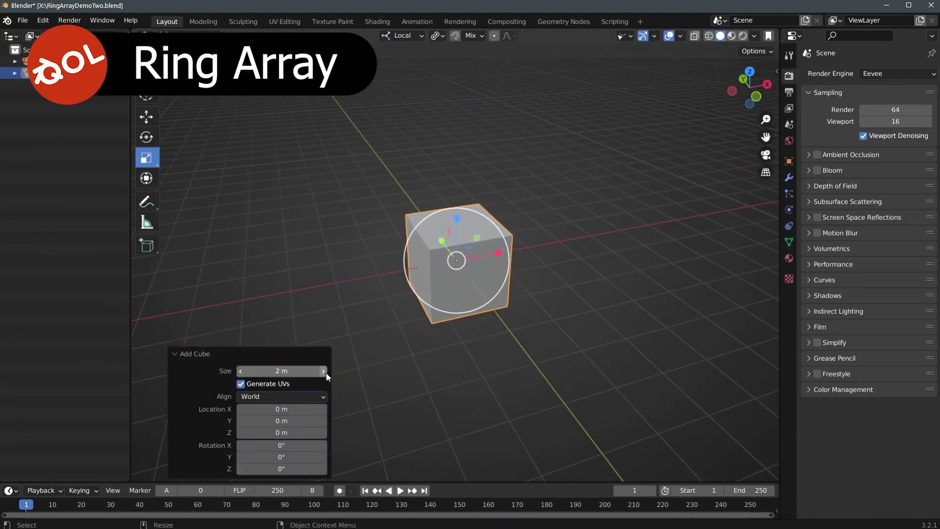
Step: Run QOL RingArray on the cube
right_click(427, 267)
click(386, 290)
middle_drag(451, 339, 436, 324)
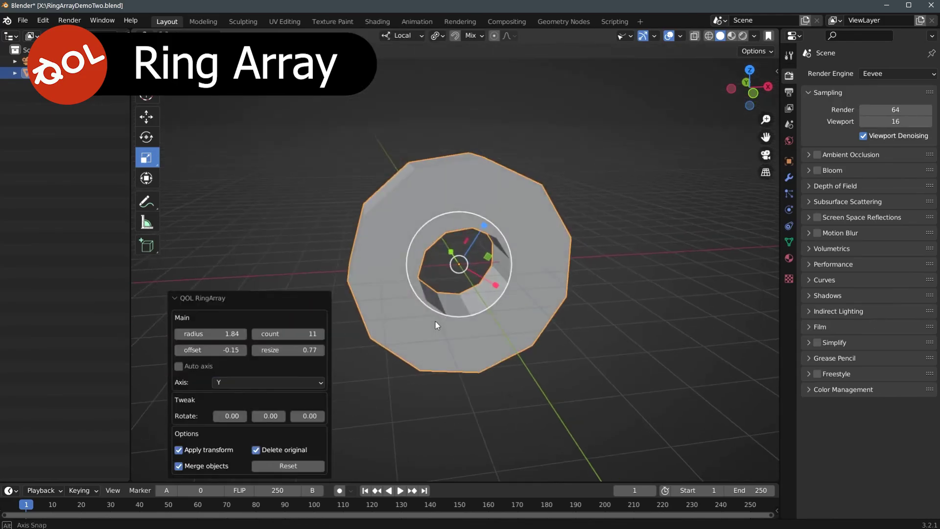
Step: Set the cube ring's radius to 5.08 and its offset to 72.84
drag(228, 339, 300, 310)
scroll(419, 230, down, 3)
middle_drag(418, 231, 397, 300)
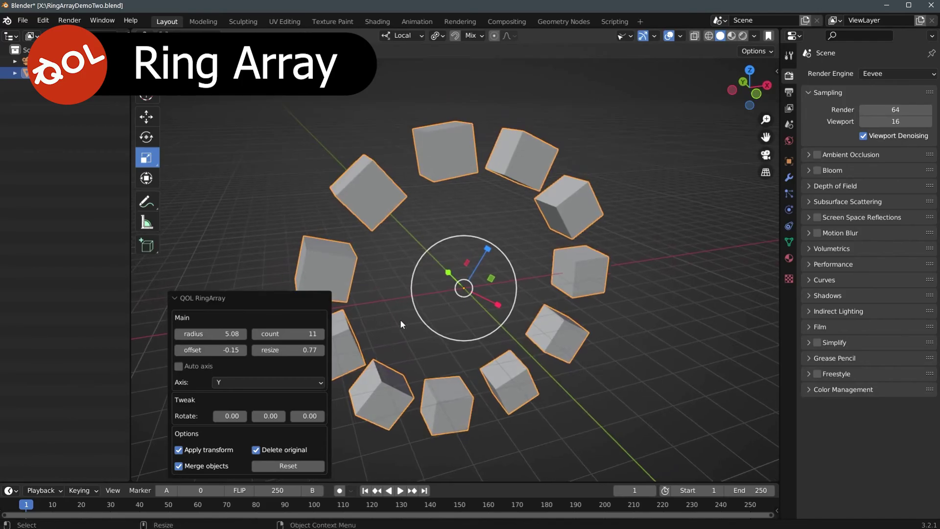
middle_drag(430, 285, 483, 275)
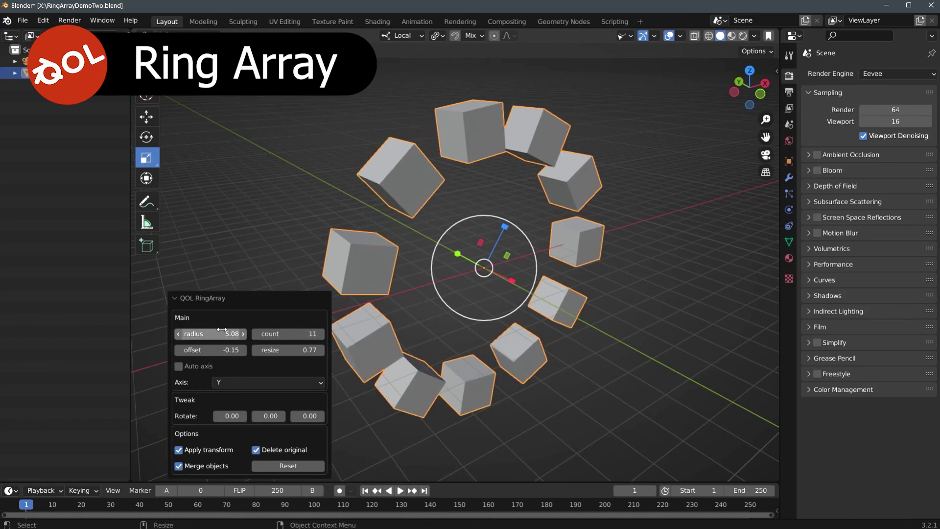
drag(211, 350, 178, 357)
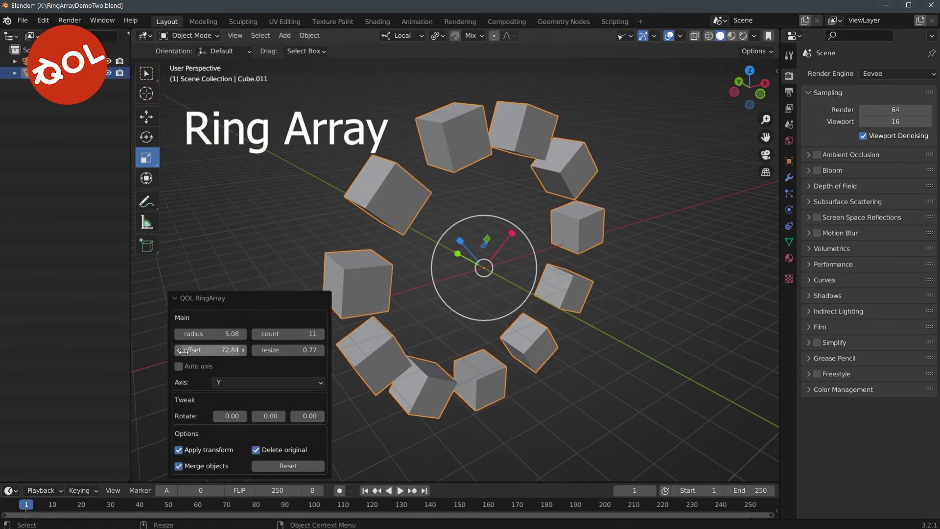